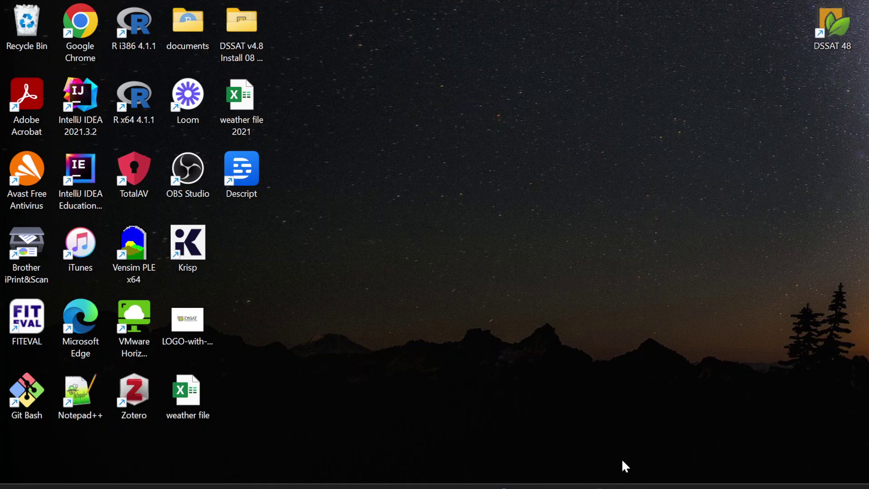
# From the Google results, open DSSAT.net's 'A New Global High-Resolution Soil Profile Database' article
pyautogui.moveTo(624, 486)
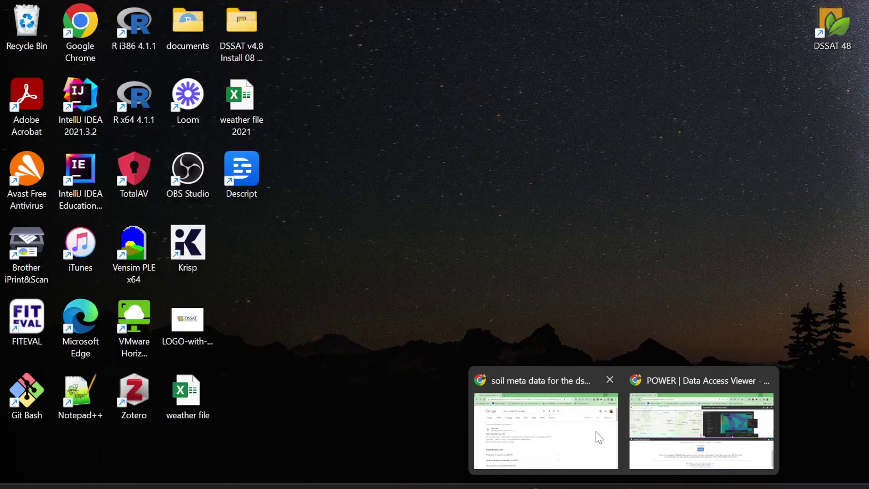
pyautogui.click(596, 430)
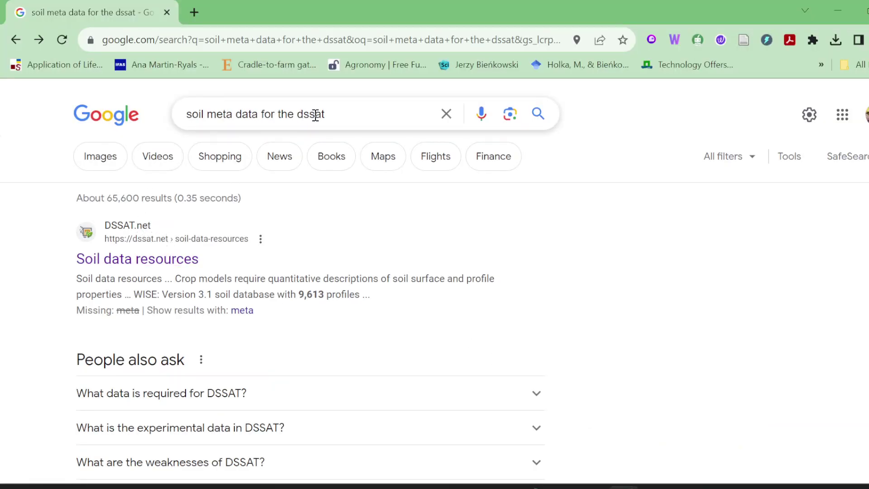
pyautogui.scroll(-5, 269, 231)
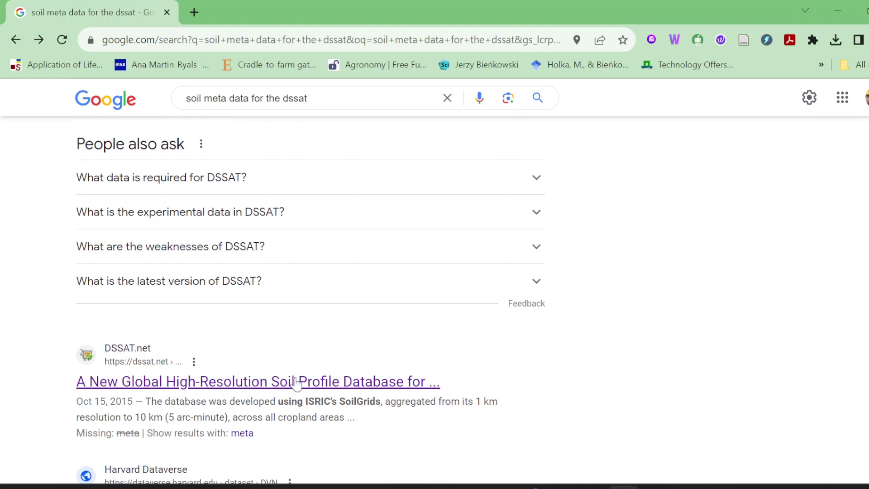
pyautogui.click(222, 383)
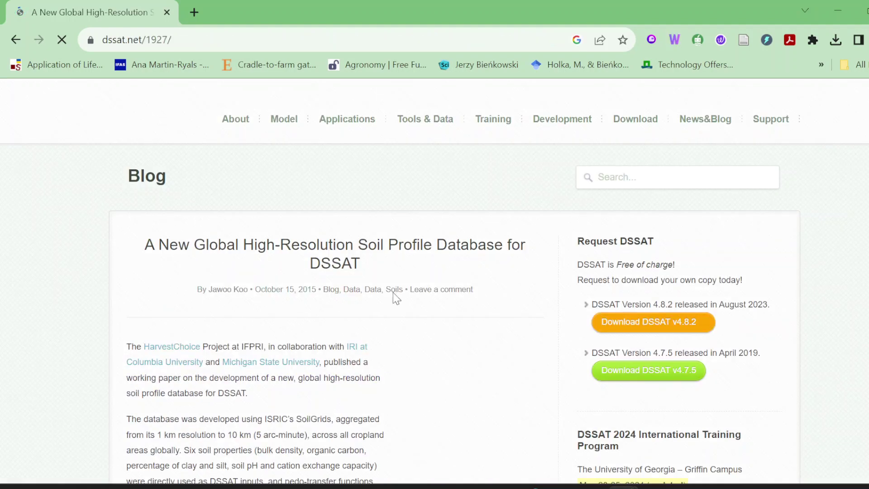
# Read through the blog post and follow its dx.doi.org/10.7910/DVN/1PEEY0 link to Harvard Dataverse
pyautogui.scroll(-3, 417, 321)
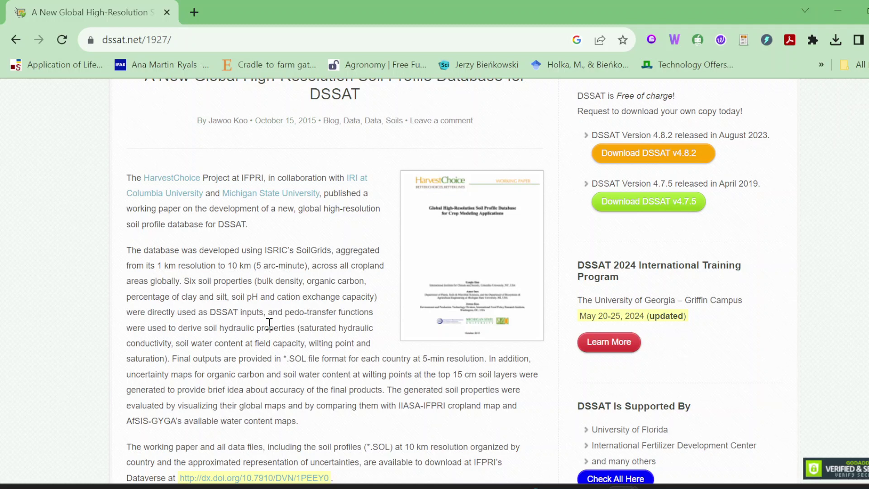
pyautogui.scroll(-2, 242, 313)
pyautogui.scroll(-2, 252, 311)
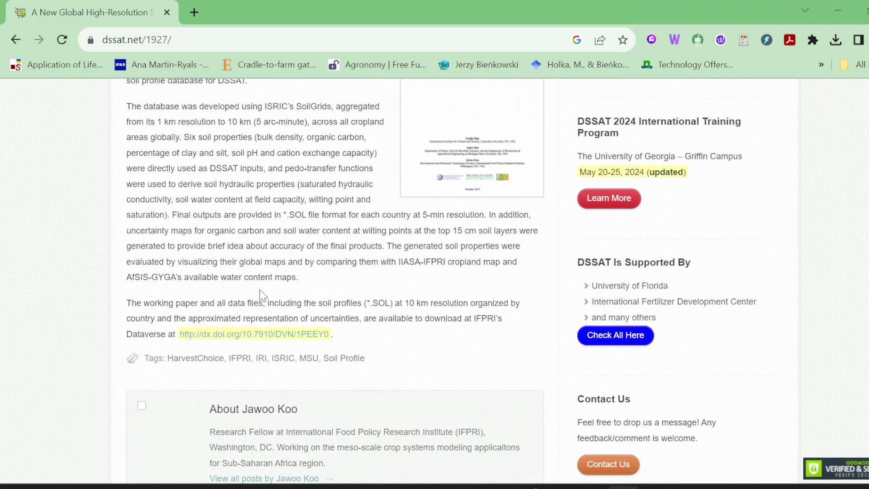
pyautogui.scroll(-2, 292, 323)
pyautogui.scroll(-8, 295, 324)
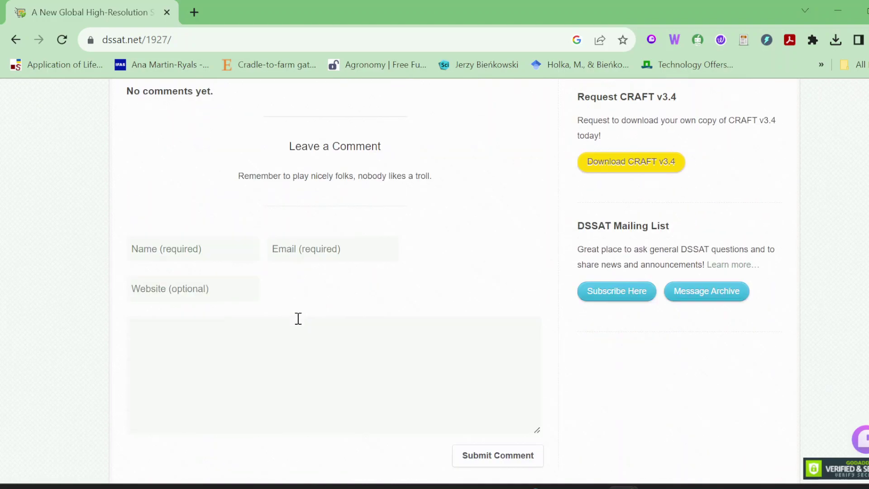
pyautogui.scroll(13, 297, 322)
pyautogui.scroll(4, 297, 319)
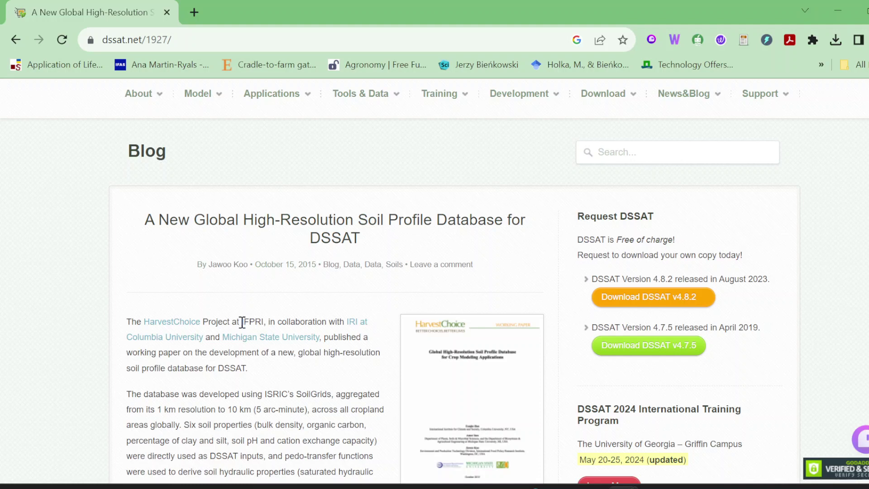
pyautogui.scroll(-6, 242, 322)
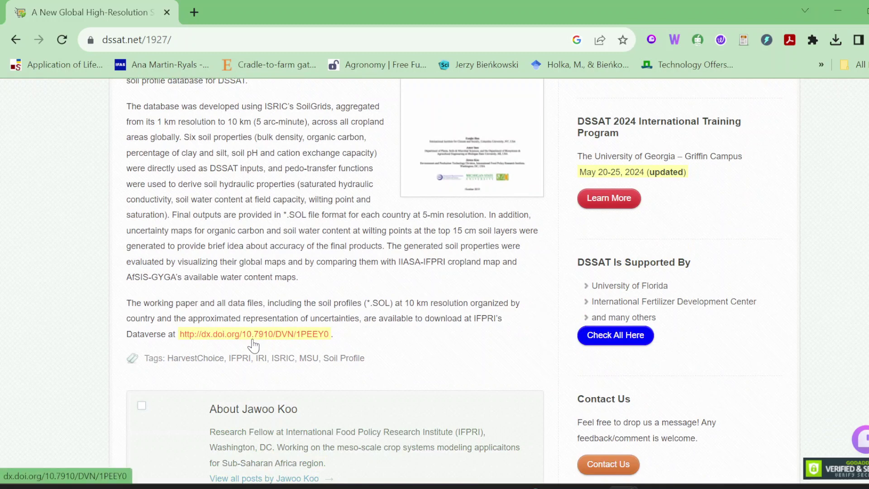
pyautogui.click(253, 335)
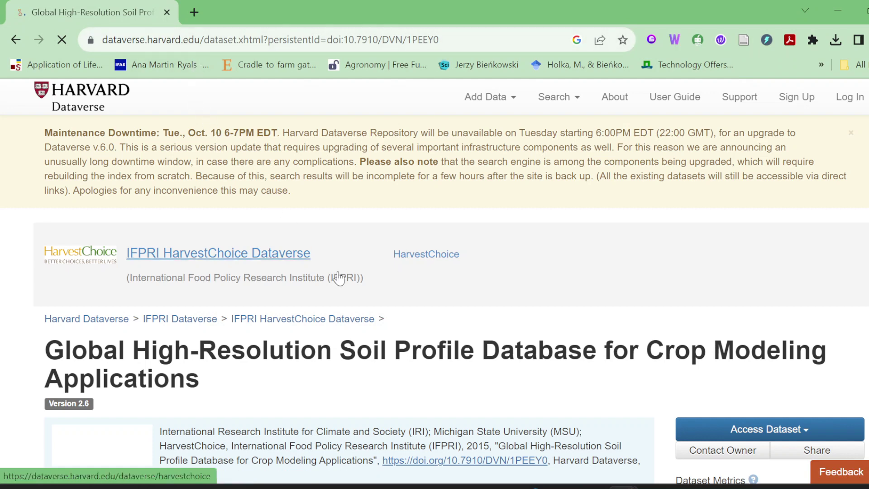
# Expand the dataset's full description and highlight SoilGrids 1km and the listed soil properties
pyautogui.scroll(-3, 356, 287)
pyautogui.scroll(-4, 355, 288)
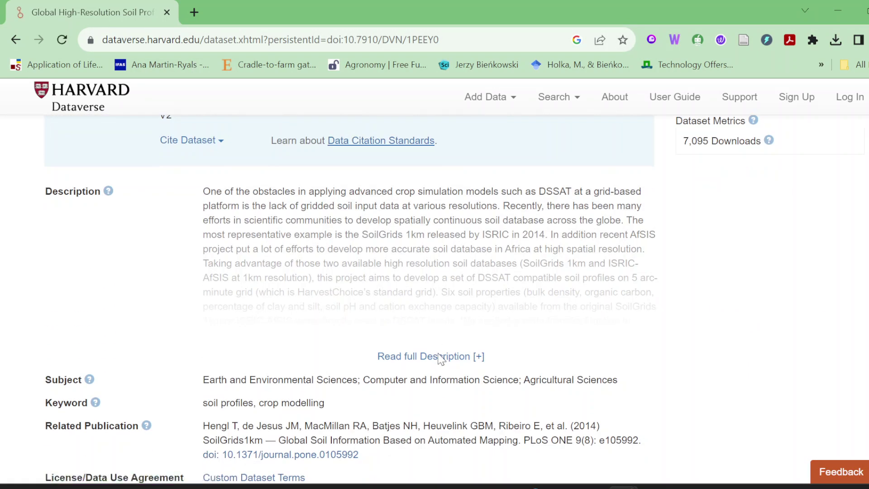
pyautogui.click(443, 356)
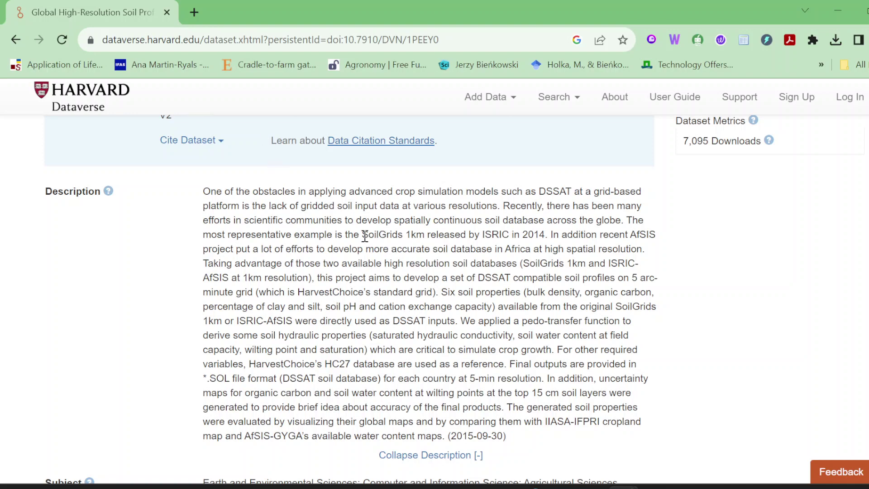
pyautogui.moveTo(364, 235); pyautogui.dragTo(433, 230)
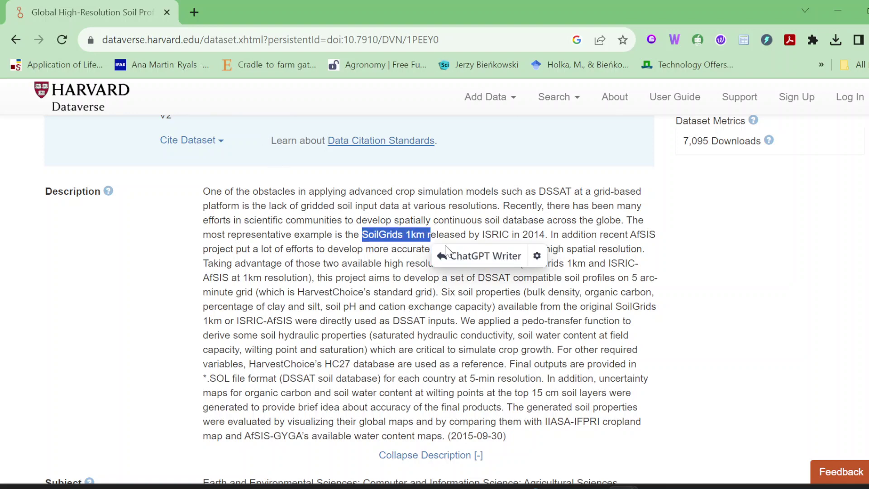
pyautogui.scroll(-2, 389, 338)
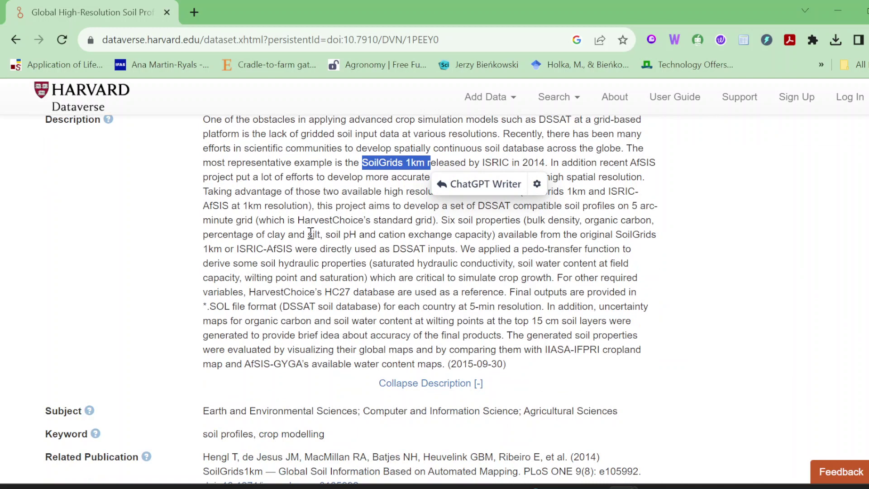
pyautogui.moveTo(311, 232); pyautogui.dragTo(454, 232)
pyautogui.moveTo(267, 234); pyautogui.dragTo(480, 239)
pyautogui.moveTo(526, 220); pyautogui.dragTo(654, 222)
# Scroll down to the dataset's list of four files
pyautogui.scroll(-3, 593, 317)
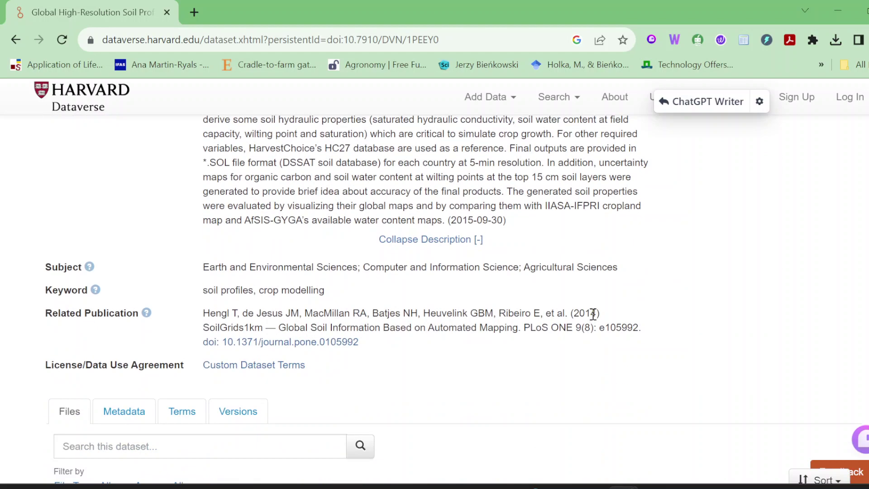
pyautogui.scroll(-5, 453, 308)
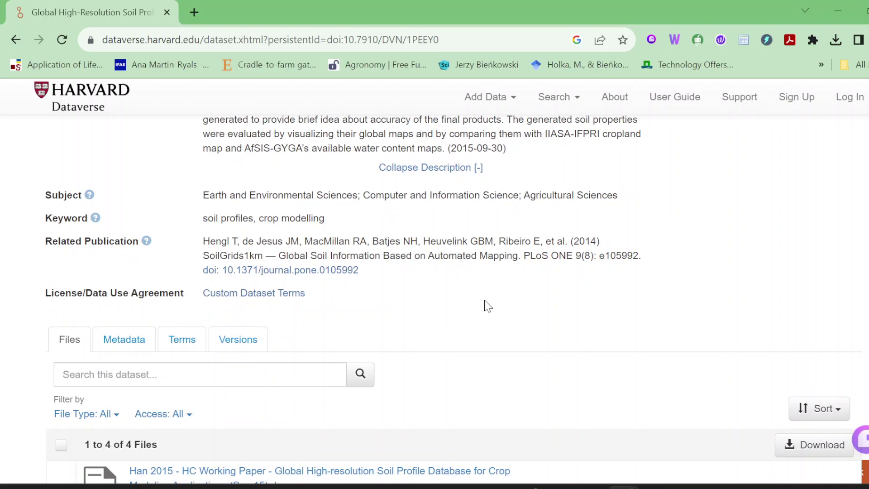
pyautogui.scroll(-3, 475, 307)
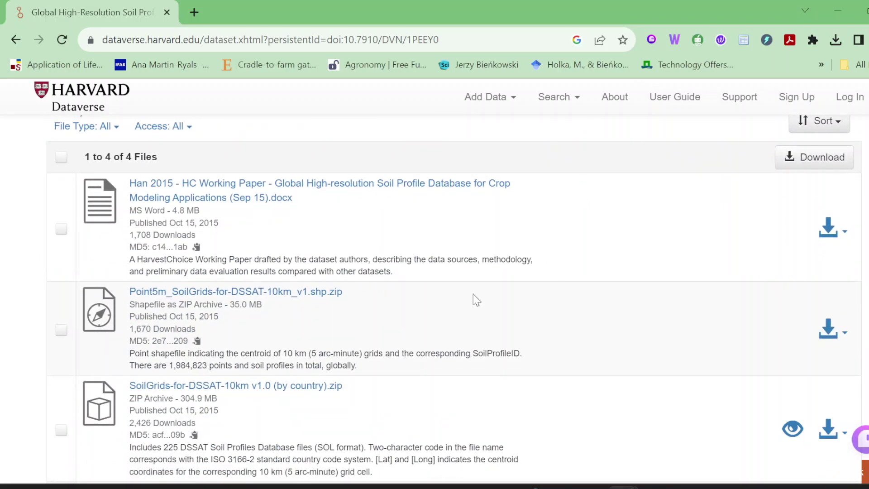
pyautogui.scroll(11, 474, 297)
# Download the 304.9 MB SoilGrids-for-DSSAT-10km v1.0 (by country) file as a ZIP archive
pyautogui.scroll(-4, 516, 312)
pyautogui.scroll(-10, 516, 312)
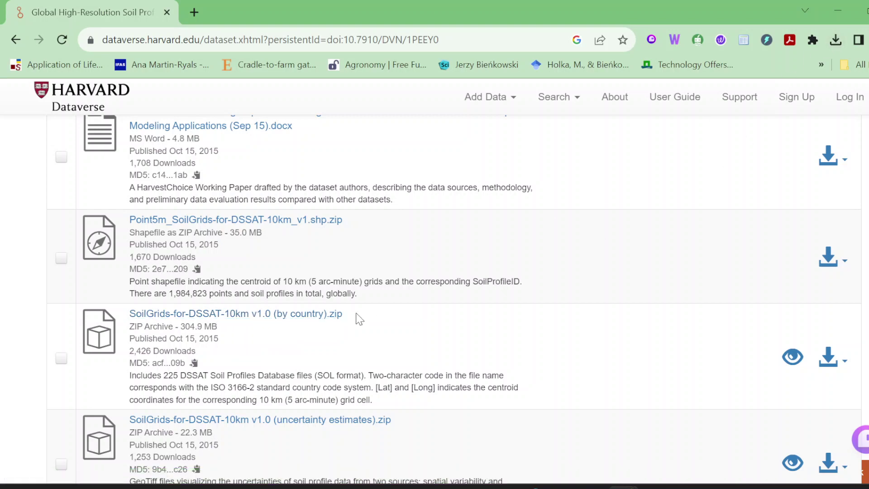
pyautogui.click(828, 358)
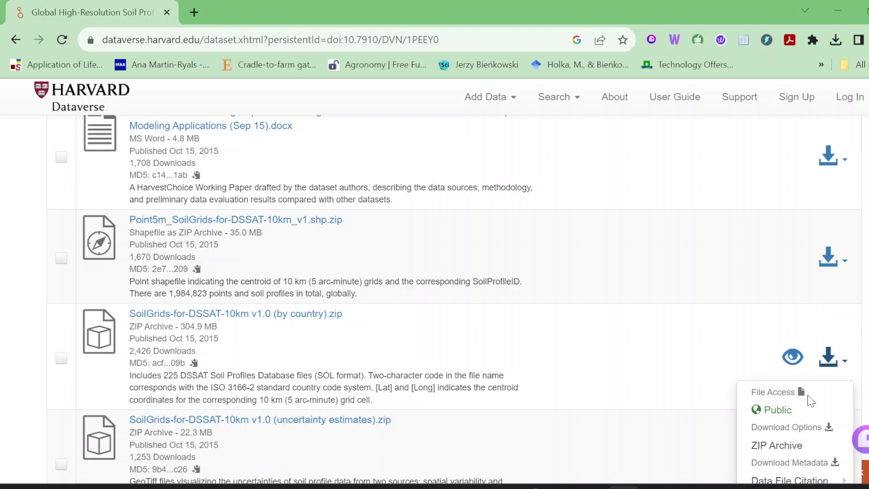
pyautogui.scroll(-2, 792, 422)
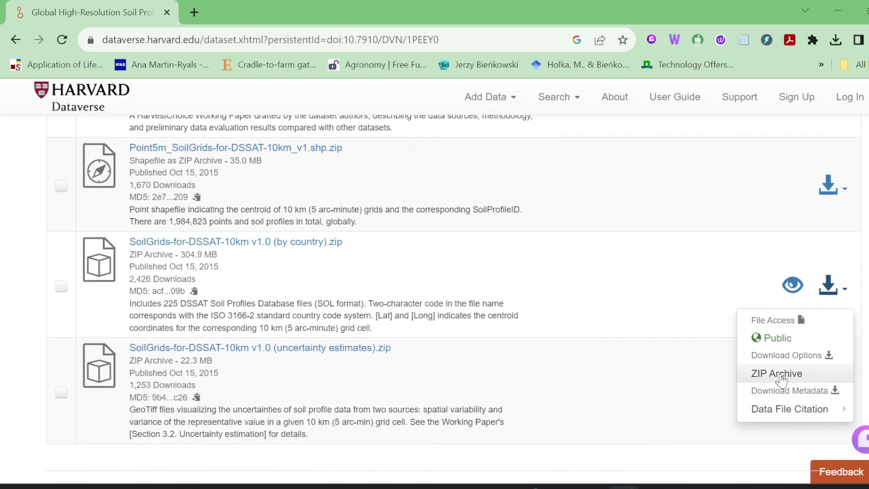
pyautogui.click(779, 377)
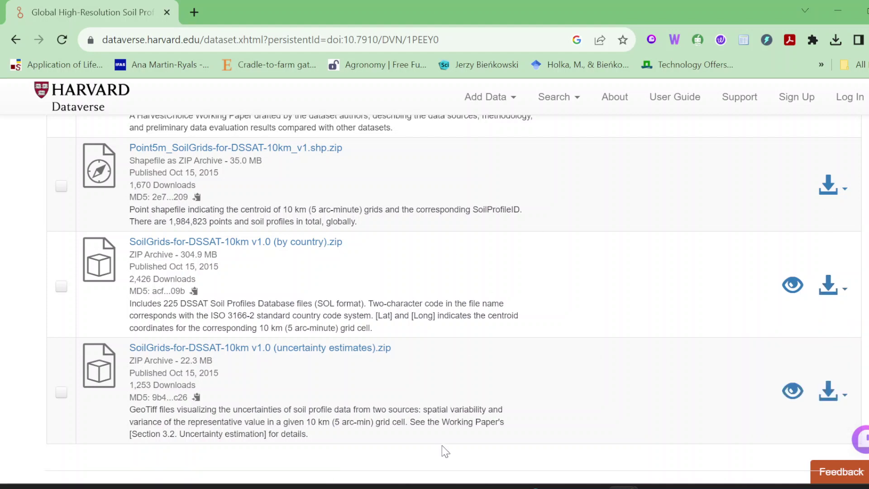
# In Downloads, open the SoilGrids zip archive and its folder of country SOL files
pyautogui.click(433, 486)
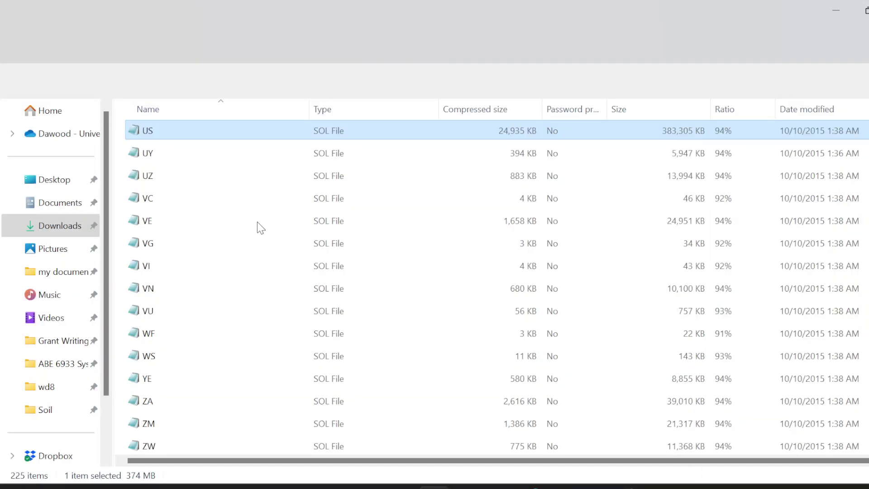
pyautogui.click(56, 229)
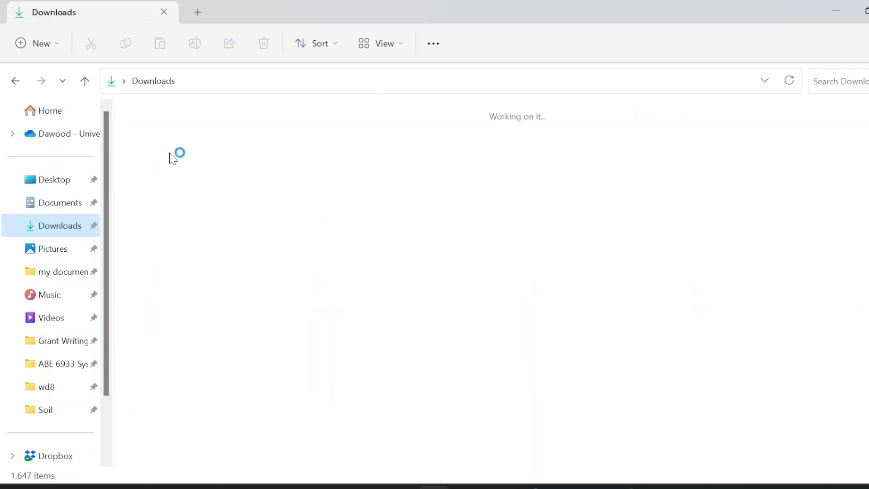
pyautogui.doubleClick(197, 136)
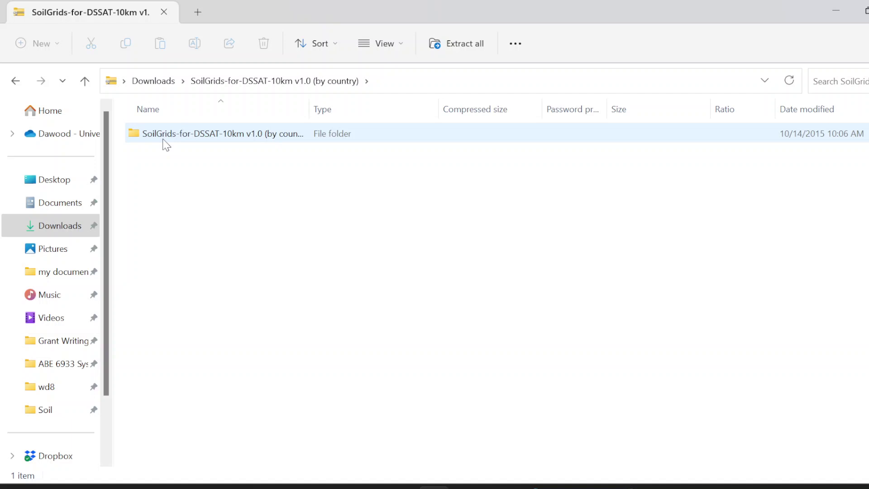
pyautogui.doubleClick(199, 136)
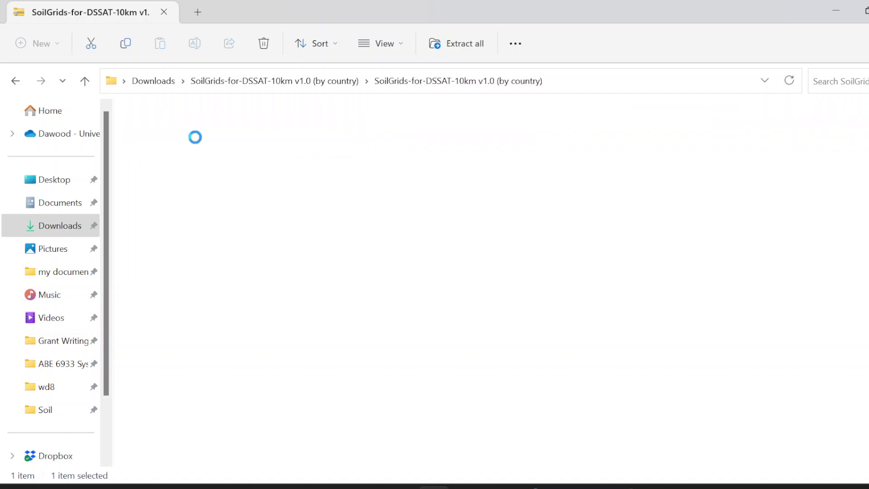
# Find the US soil file in the country list and open it in Notepad
pyautogui.scroll(-12, 176, 155)
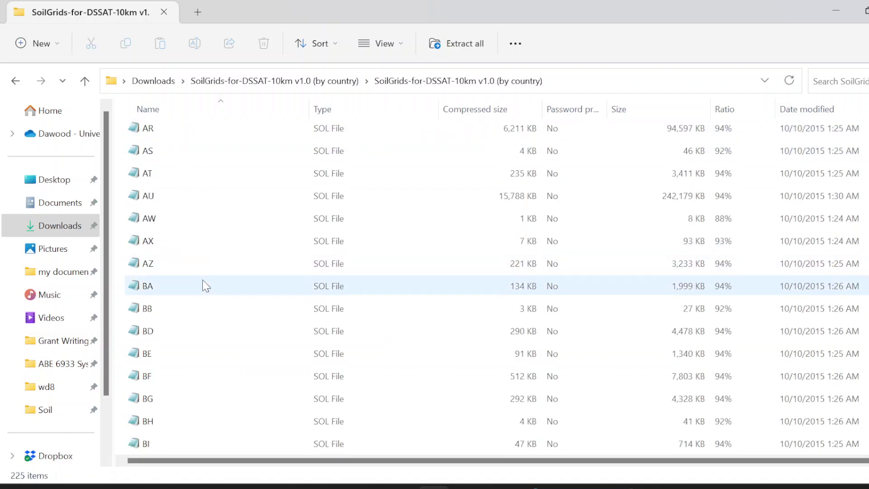
pyautogui.scroll(-20, 237, 368)
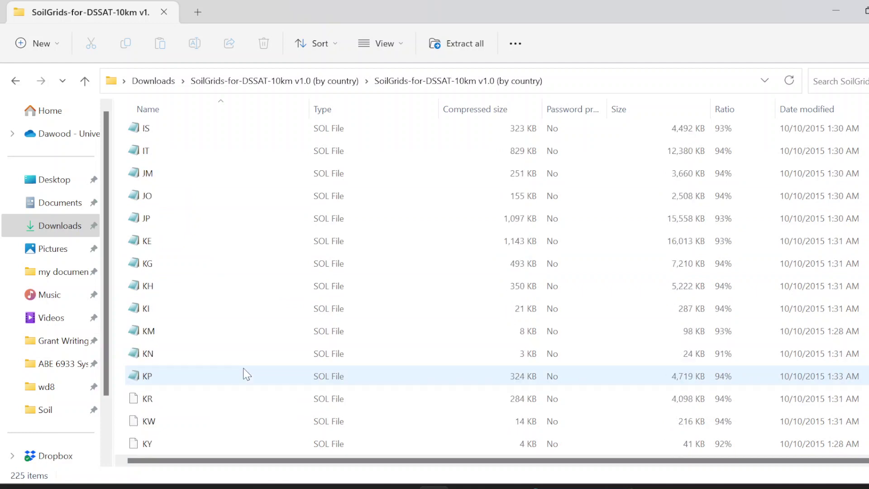
pyautogui.scroll(-13, 256, 381)
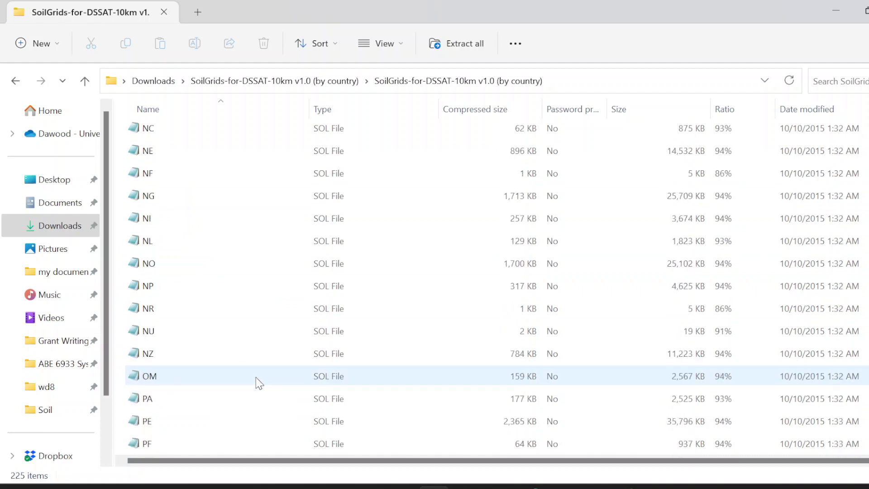
pyautogui.scroll(-2, 256, 384)
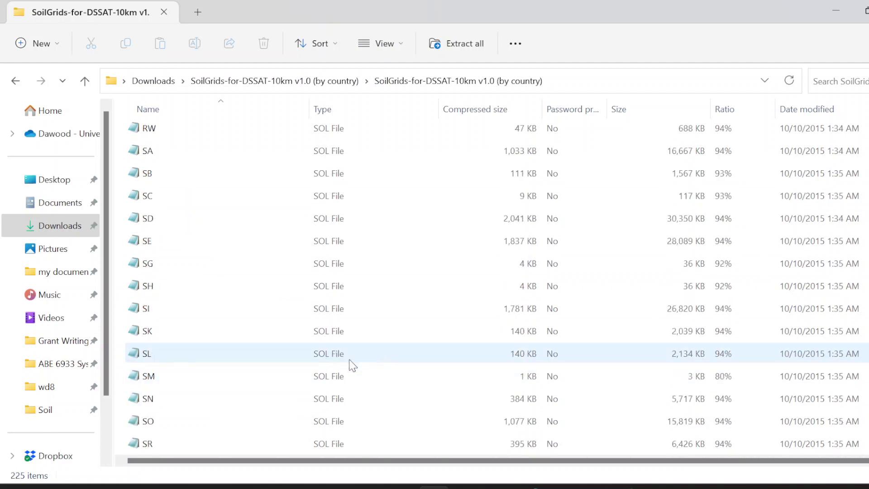
pyautogui.scroll(-3, 285, 368)
pyautogui.scroll(-4, 317, 387)
pyautogui.scroll(20, 320, 384)
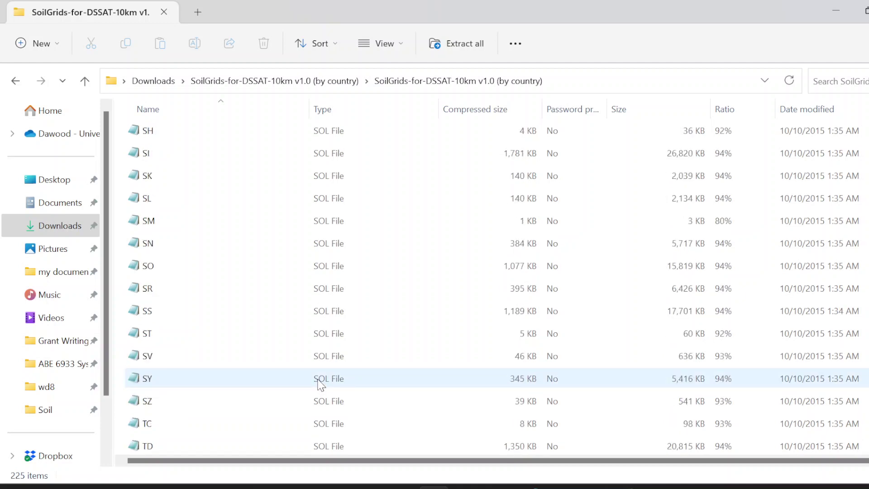
pyautogui.scroll(5, 320, 382)
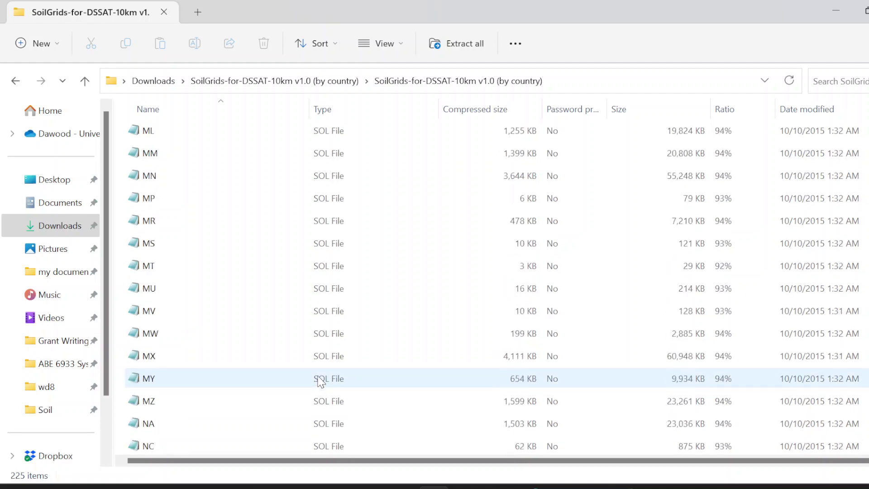
pyautogui.scroll(-5, 322, 386)
pyautogui.scroll(-10, 322, 386)
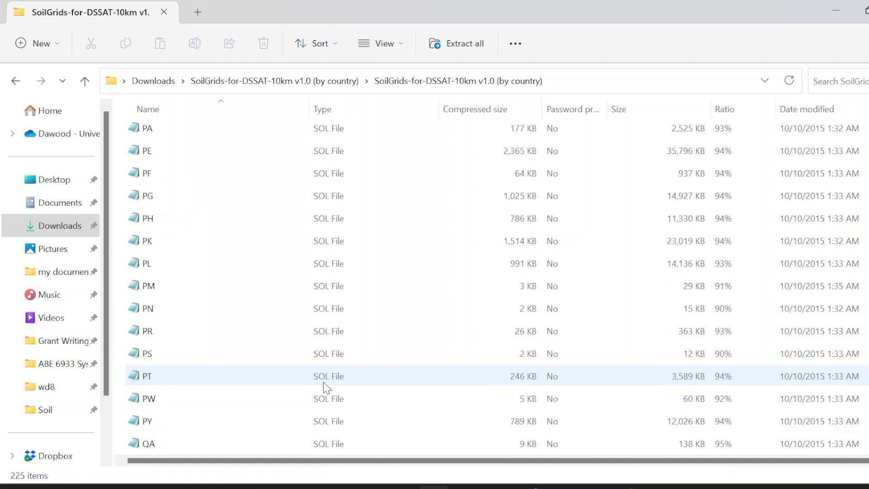
pyautogui.scroll(-11, 316, 384)
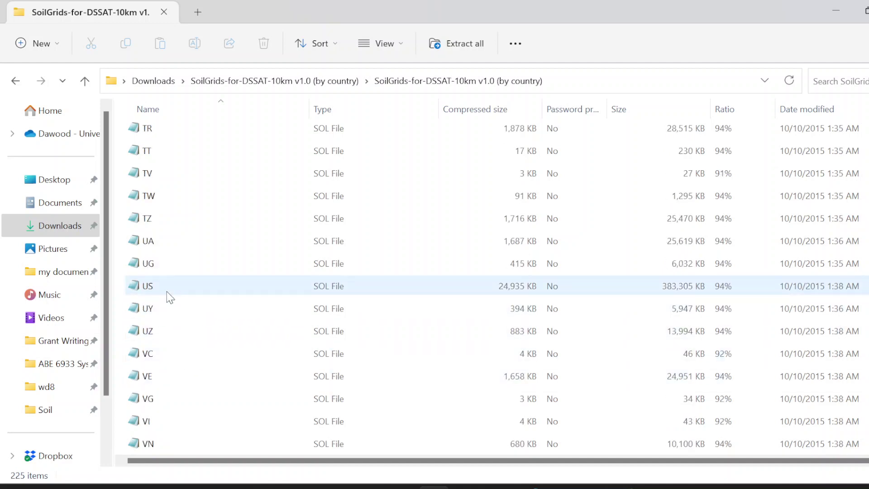
pyautogui.click(170, 297)
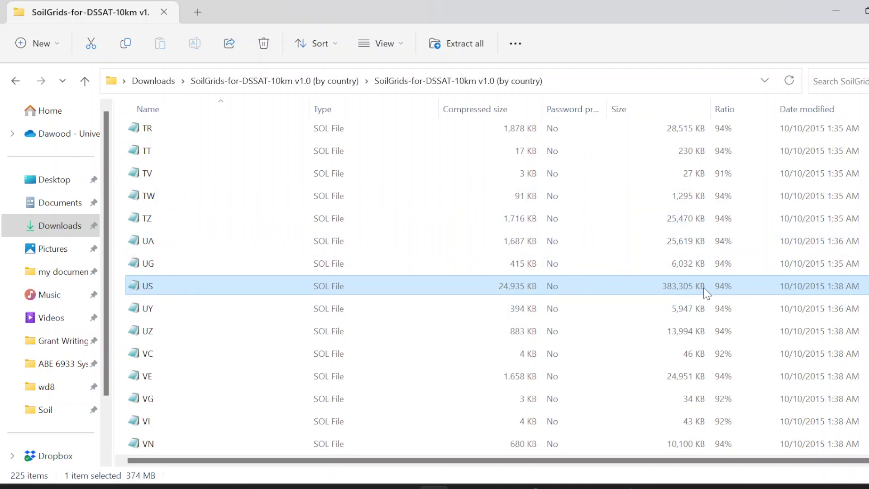
pyautogui.doubleClick(263, 287)
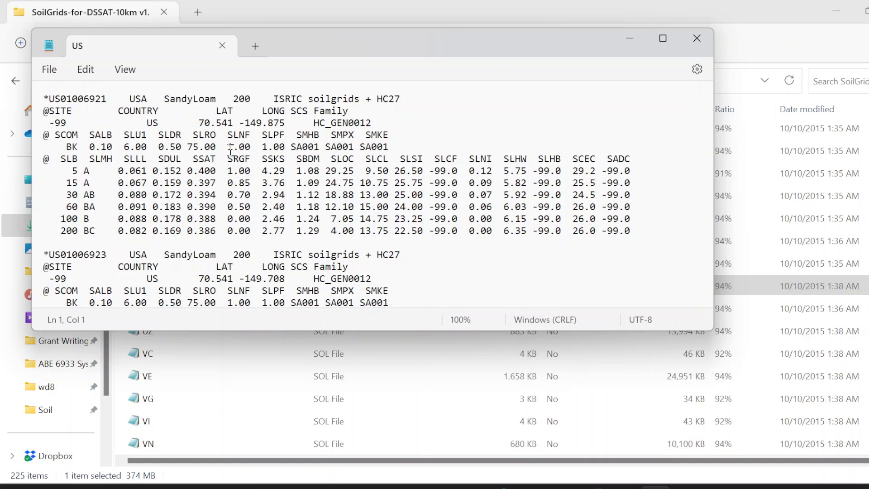
# Select and copy the entire *US01006921 profile, then minimize the US file
pyautogui.moveTo(199, 123); pyautogui.dragTo(284, 120)
pyautogui.click(517, 186)
pyautogui.moveTo(648, 237); pyautogui.dragTo(17, 88)
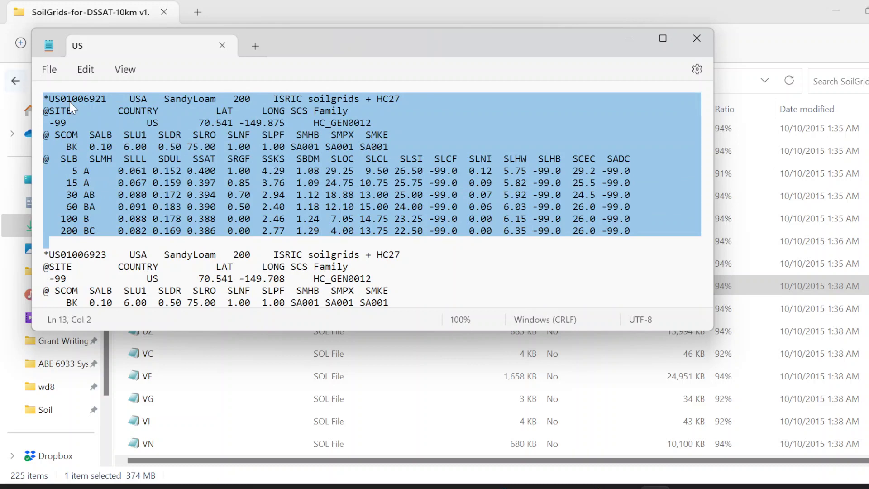
pyautogui.rightClick(249, 158)
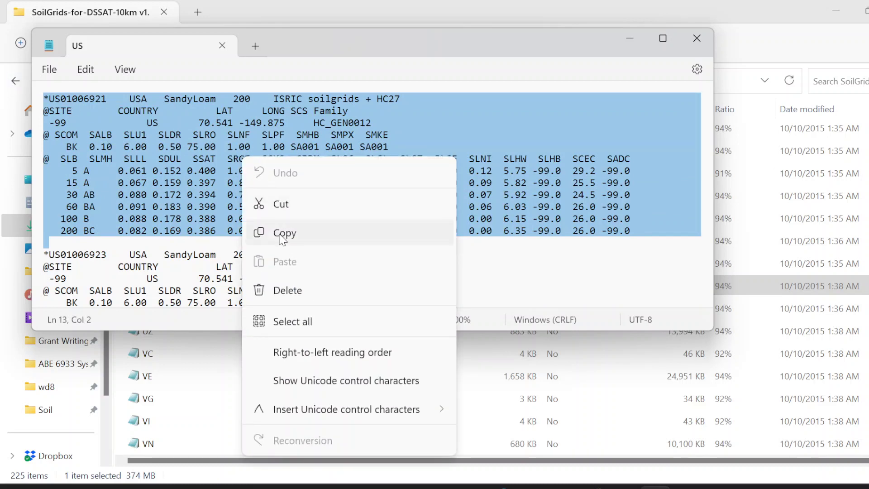
pyautogui.click(282, 236)
pyautogui.click(402, 487)
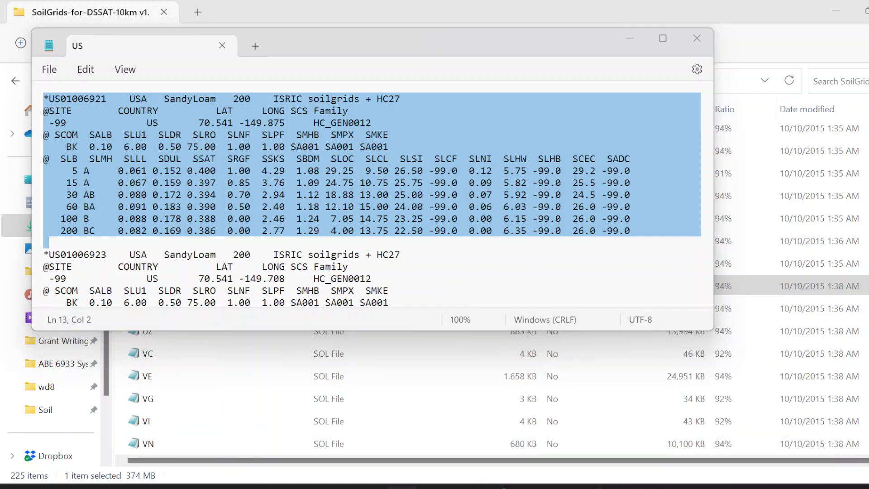
# Navigate to C:\DSSAT48\Soil and select the SOIL soil file
pyautogui.scroll(-2, 50, 403)
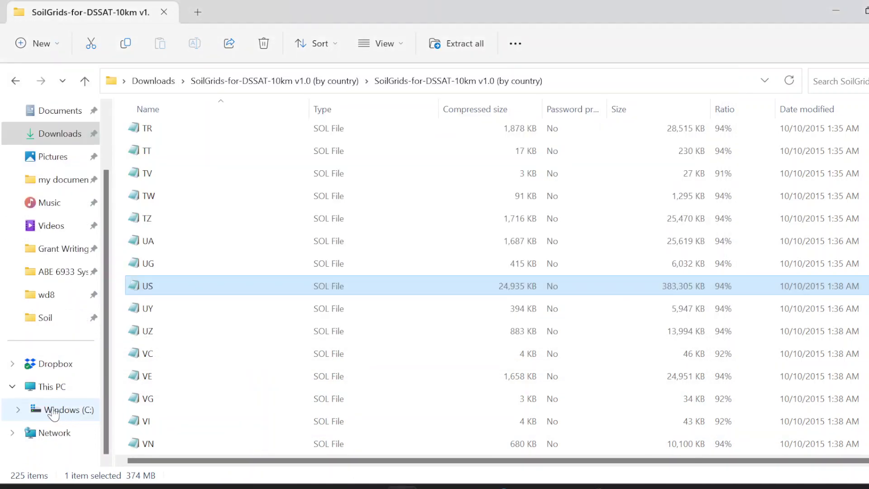
pyautogui.click(64, 409)
pyautogui.click(176, 155)
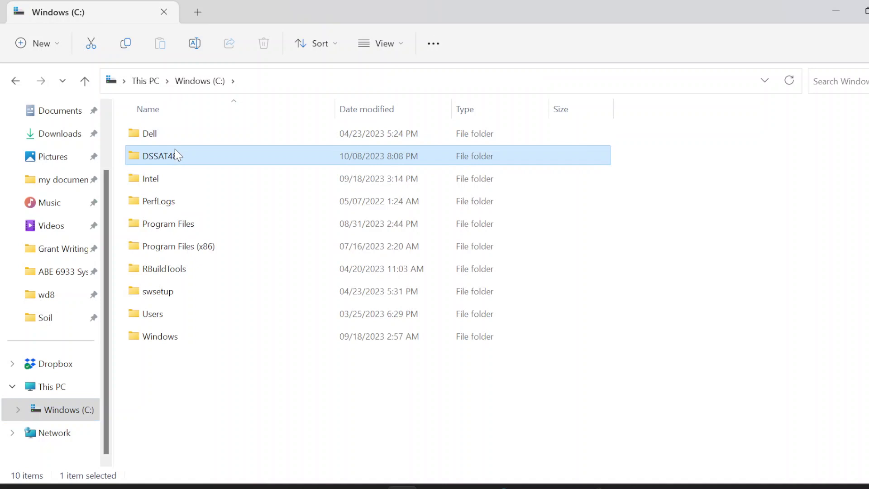
pyautogui.scroll(-3, 181, 271)
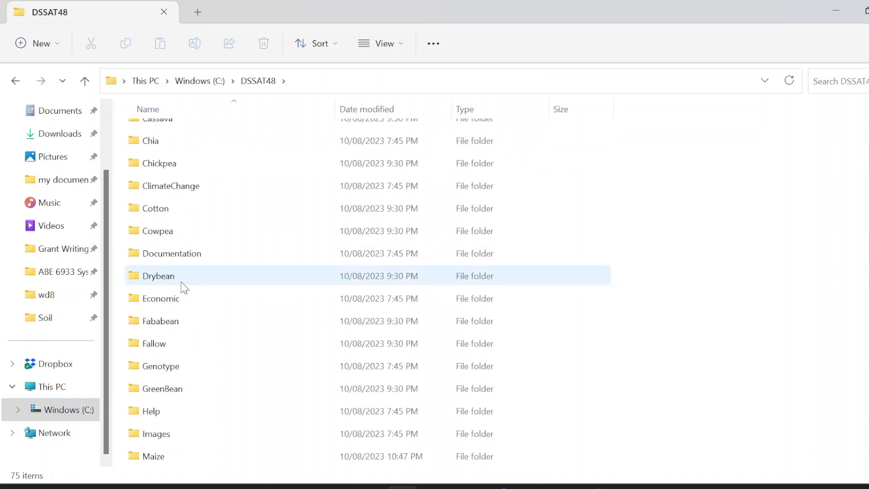
pyautogui.click(181, 276)
pyautogui.press('s')
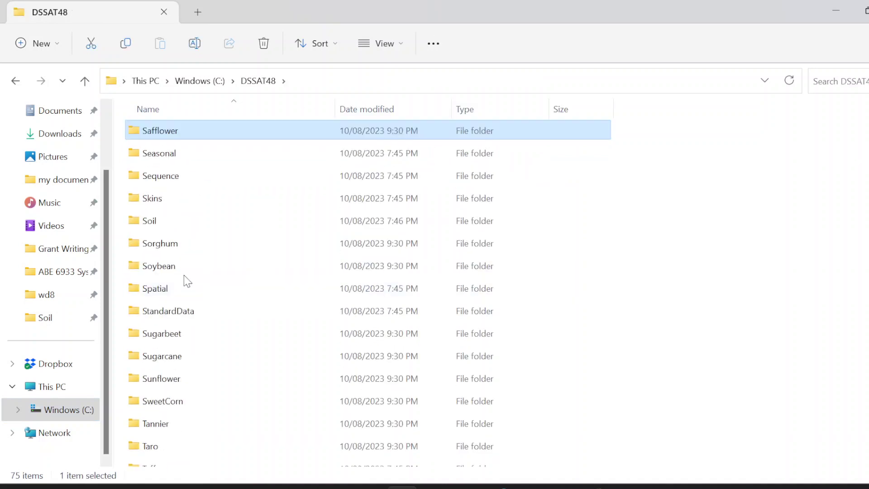
pyautogui.doubleClick(184, 228)
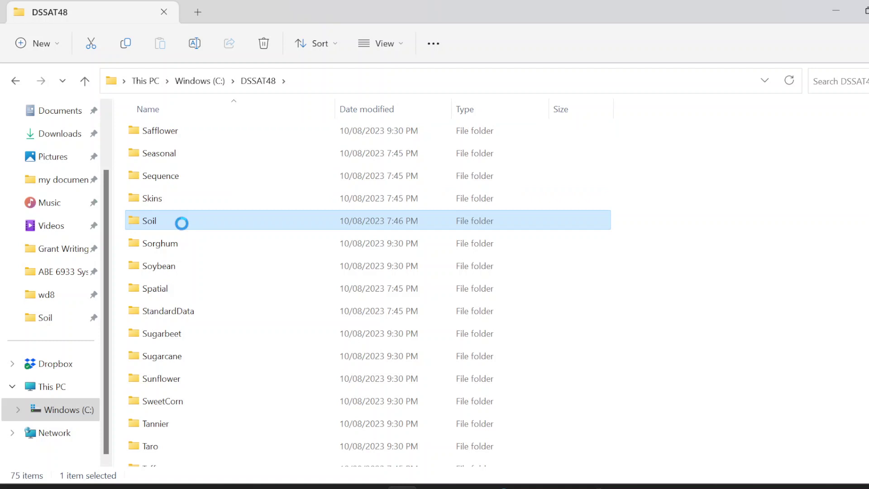
pyautogui.scroll(-7, 187, 271)
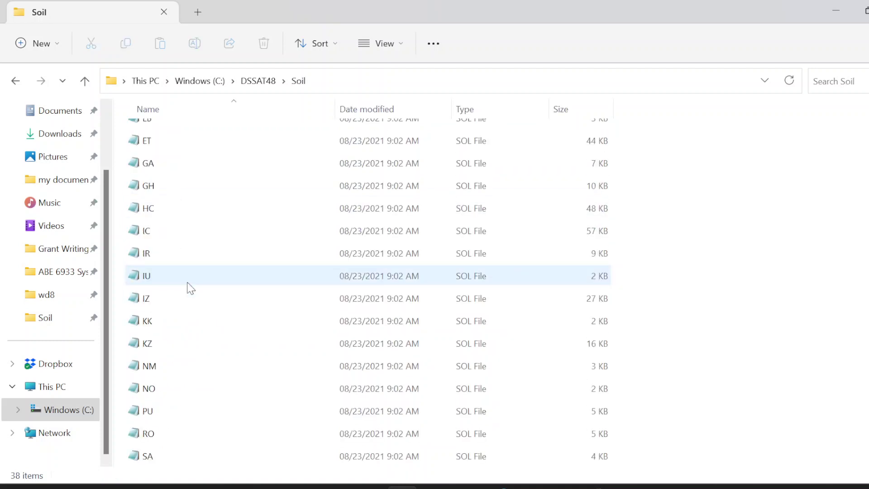
pyautogui.click(185, 254)
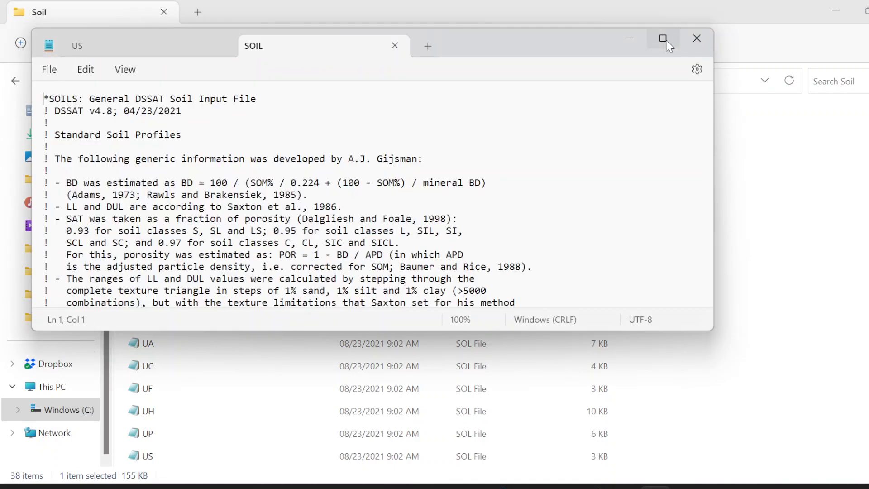
# Paste the US01006921 profile on a new line after the final 17.3 entry and save SOIL
pyautogui.click(665, 38)
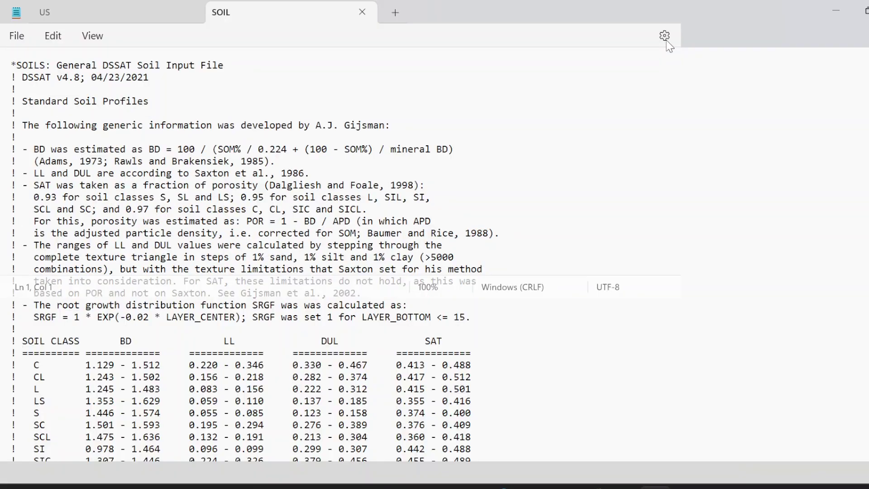
pyautogui.scroll(-20, 435, 253)
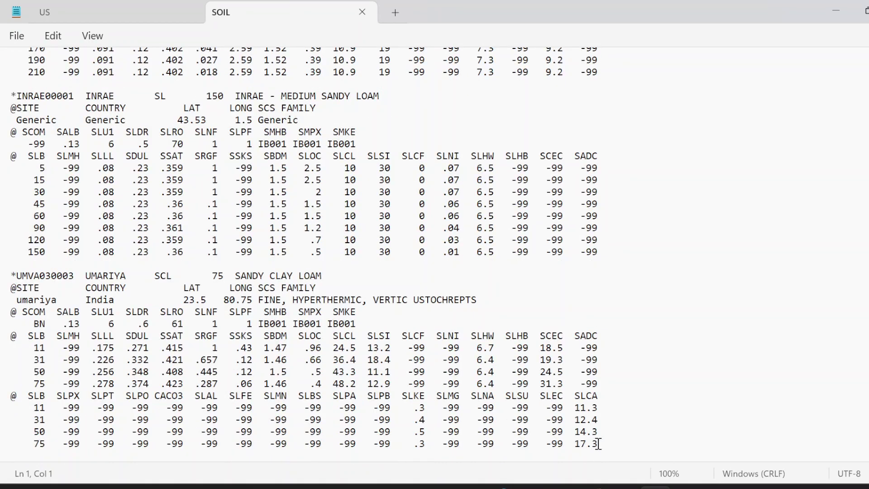
pyautogui.click(598, 443)
pyautogui.press('Return')
pyautogui.press('Return')
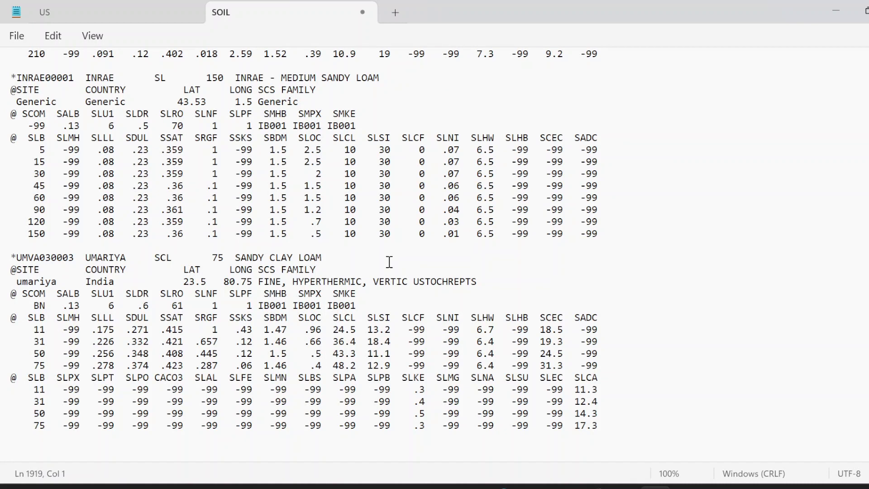
pyautogui.rightClick(19, 454)
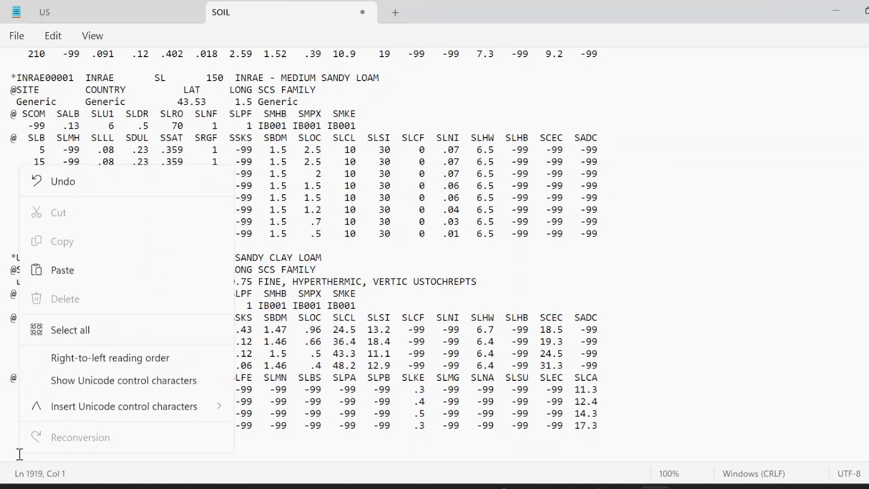
pyautogui.click(62, 272)
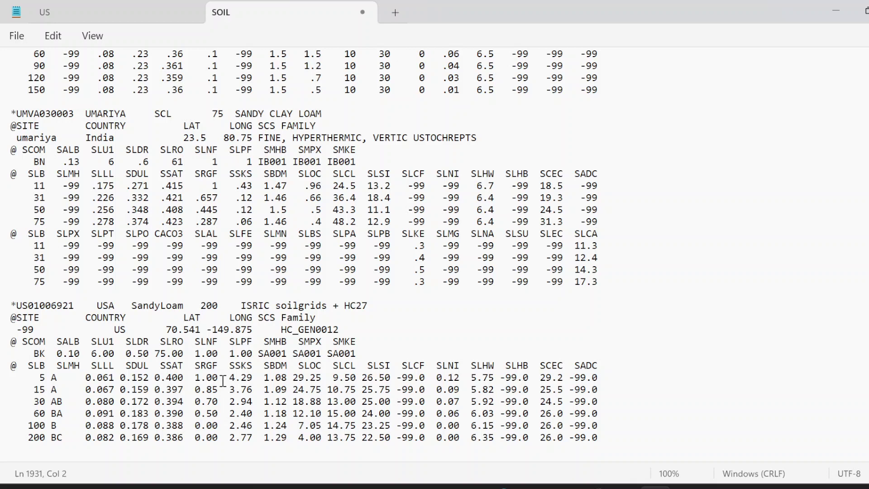
pyautogui.click(17, 35)
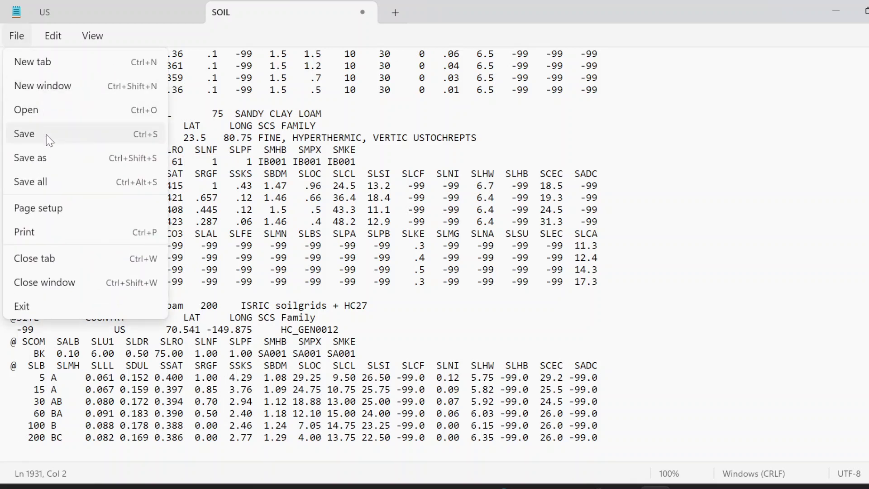
pyautogui.click(46, 142)
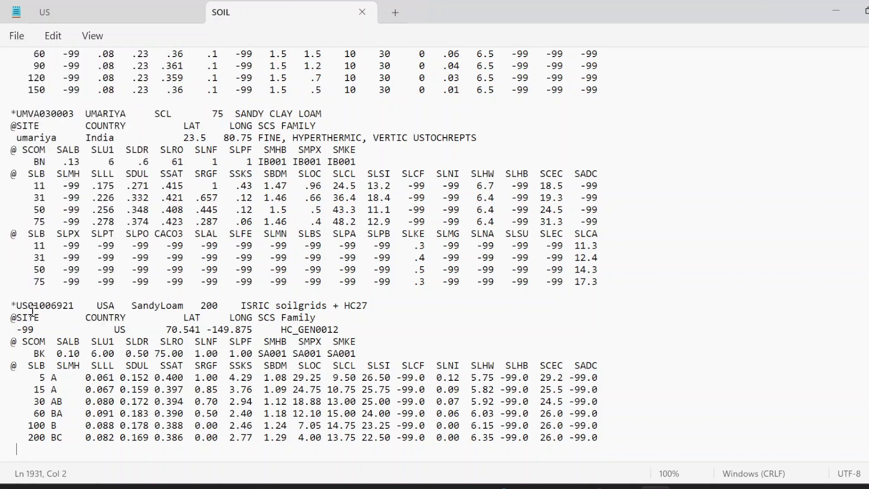
pyautogui.click(623, 487)
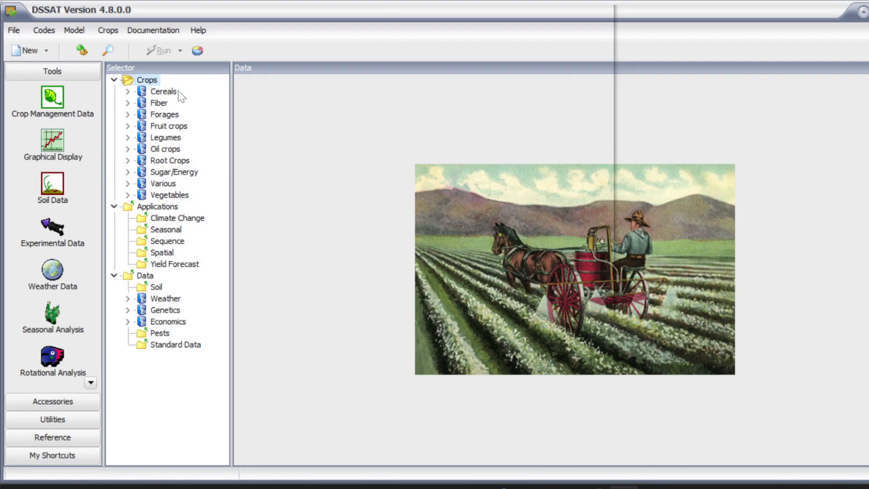
# Rebuild all DSSAT list files with Update LST files > Update all List Files
pyautogui.click(14, 30)
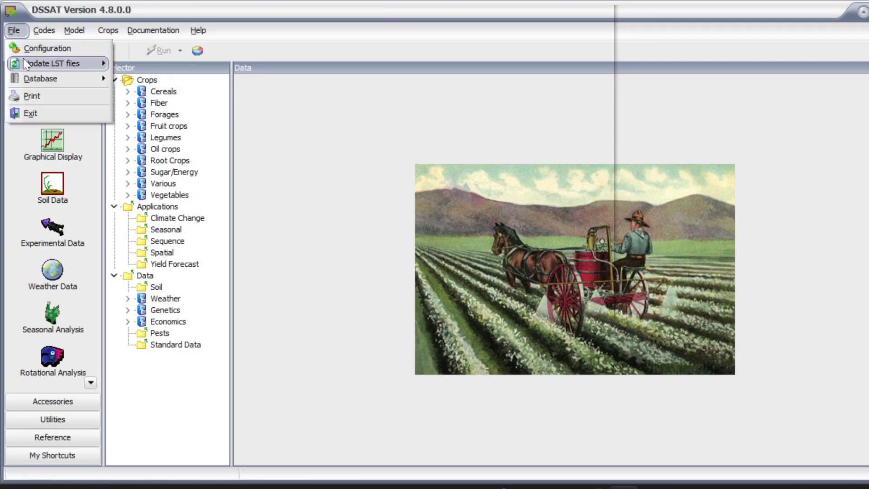
pyautogui.moveTo(39, 66)
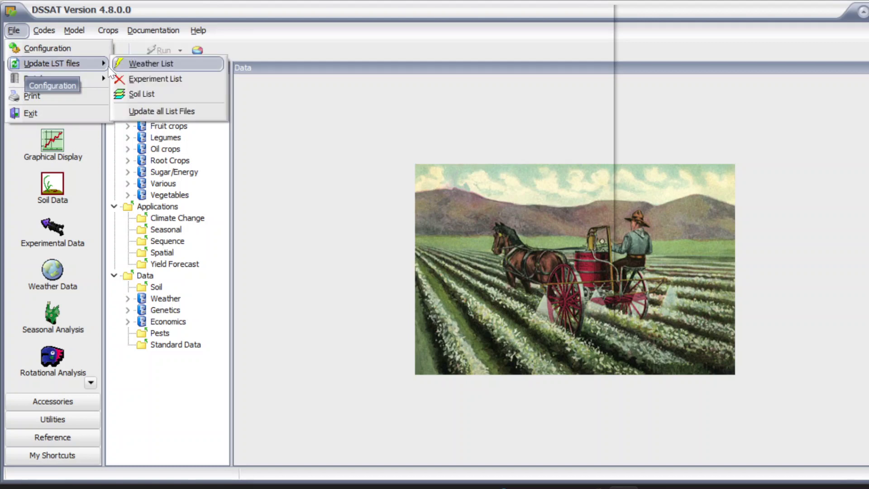
pyautogui.click(162, 111)
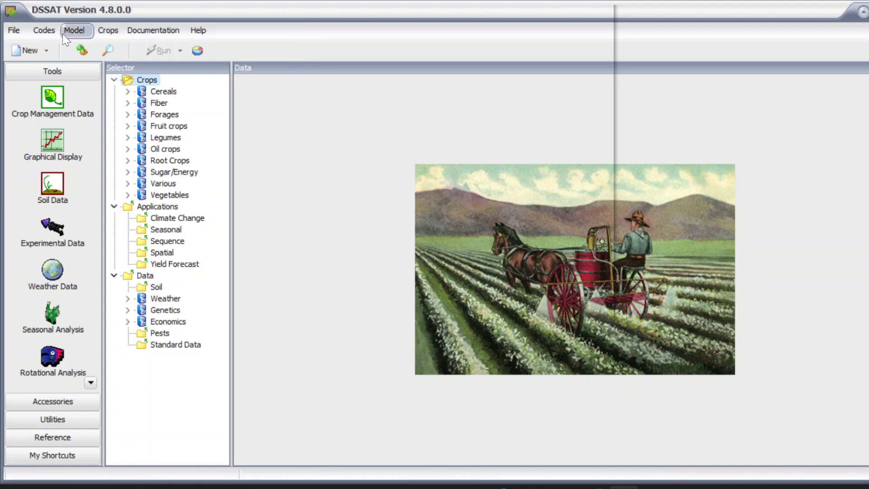
# Open the Codes Viewer on the soil.cde soil code definitions
pyautogui.click(108, 50)
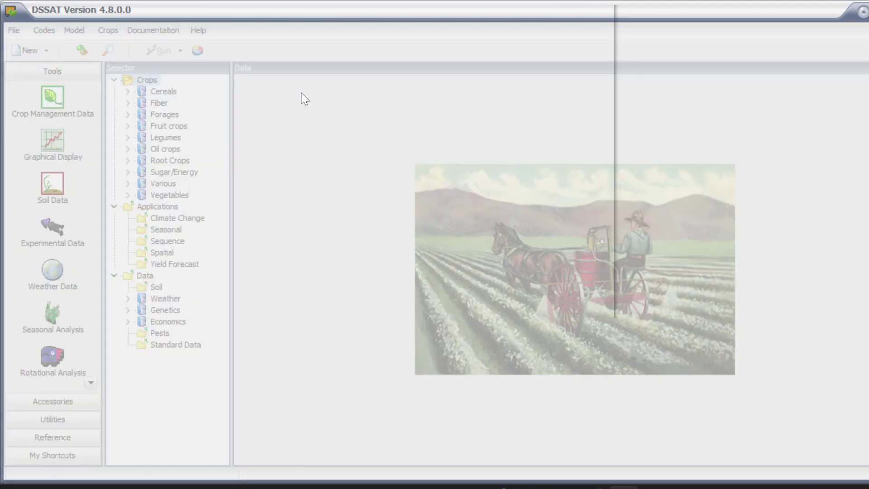
pyautogui.click(446, 82)
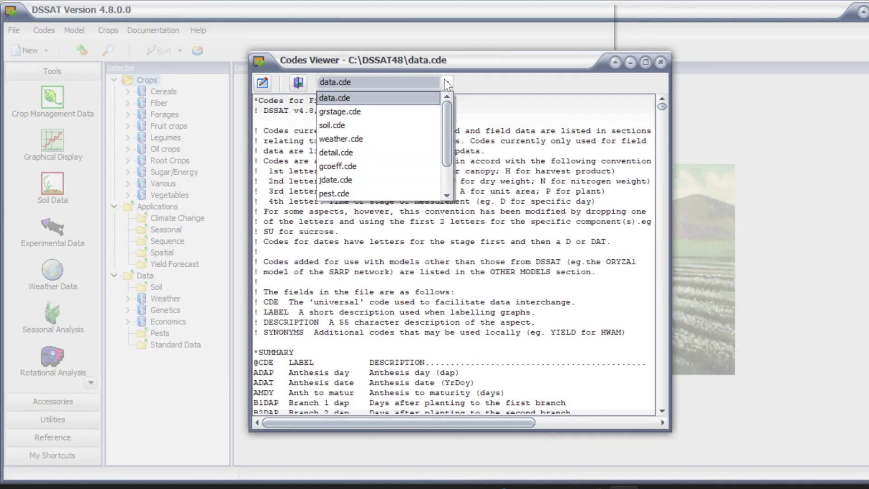
pyautogui.click(406, 126)
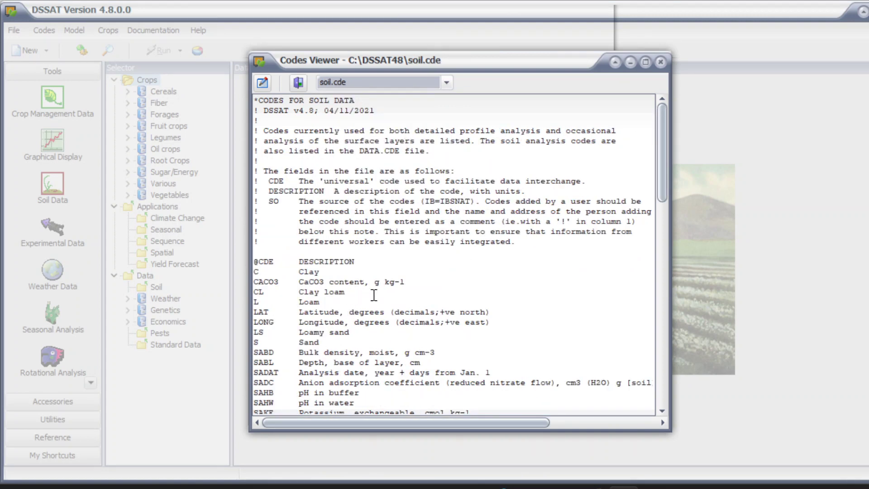
pyautogui.scroll(-1, 375, 303)
pyautogui.scroll(-1, 381, 309)
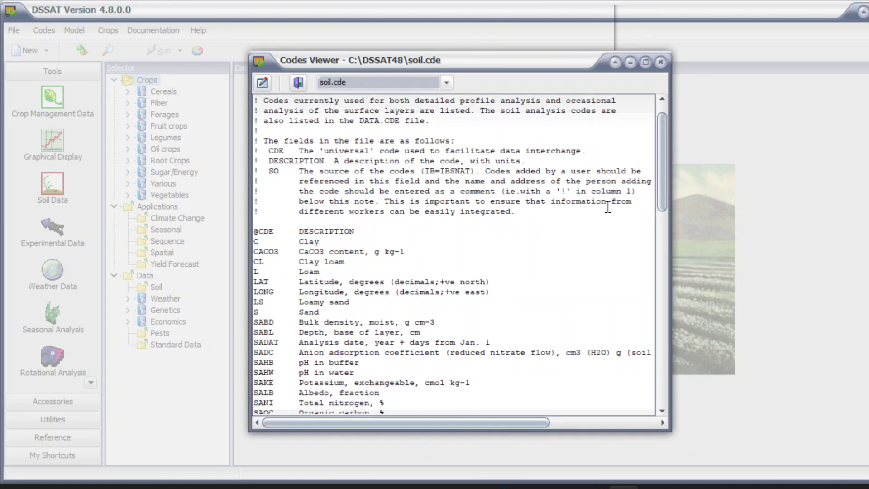
pyautogui.moveTo(660, 200); pyautogui.dragTo(643, 253)
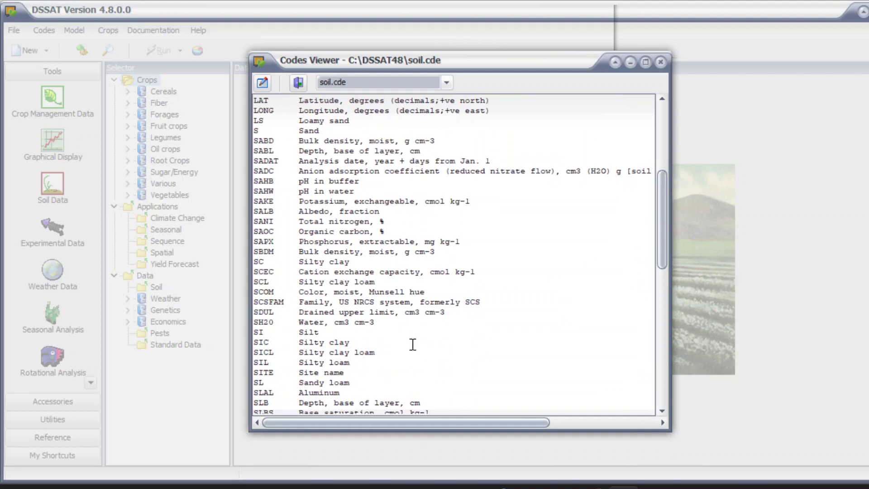
# Match SOIL file headers SCOM (moist Munsell colour) and SLCL (clay percent) to their soil.cde definitions
pyautogui.click(656, 487)
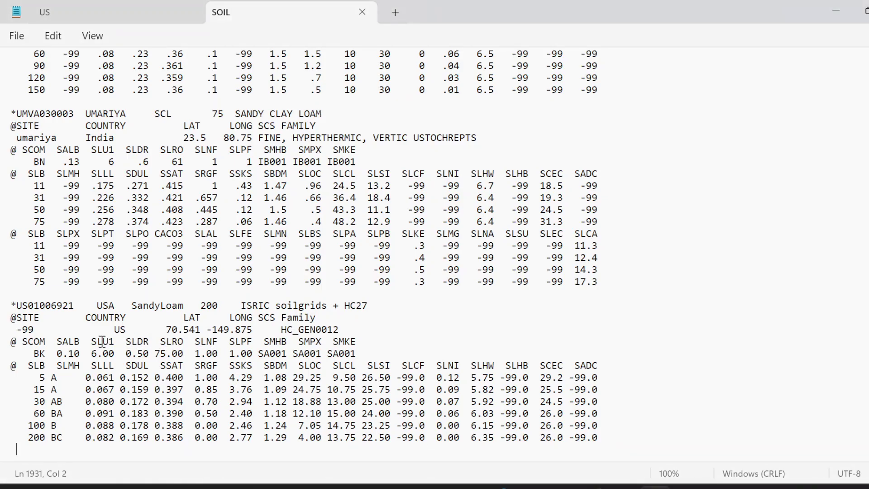
pyautogui.moveTo(22, 343); pyautogui.dragTo(46, 342)
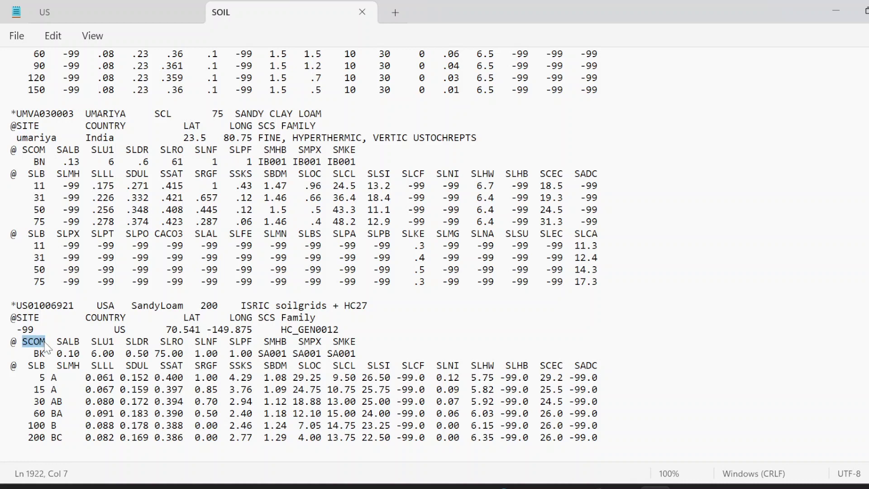
pyautogui.hotkey('alt', 'Tab')
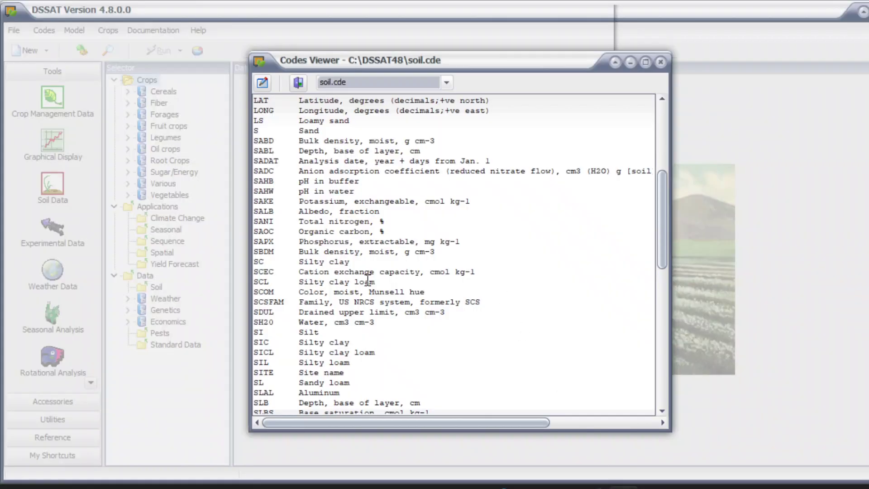
pyautogui.moveTo(256, 291); pyautogui.dragTo(430, 294)
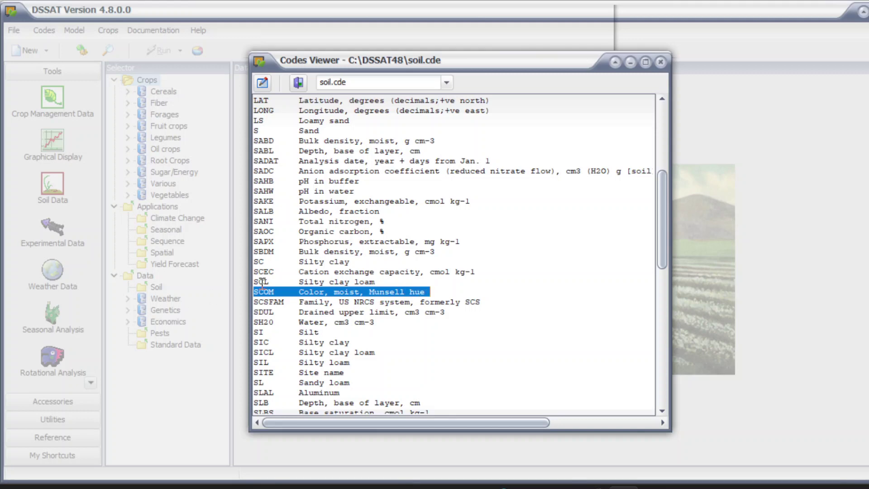
pyautogui.click(659, 485)
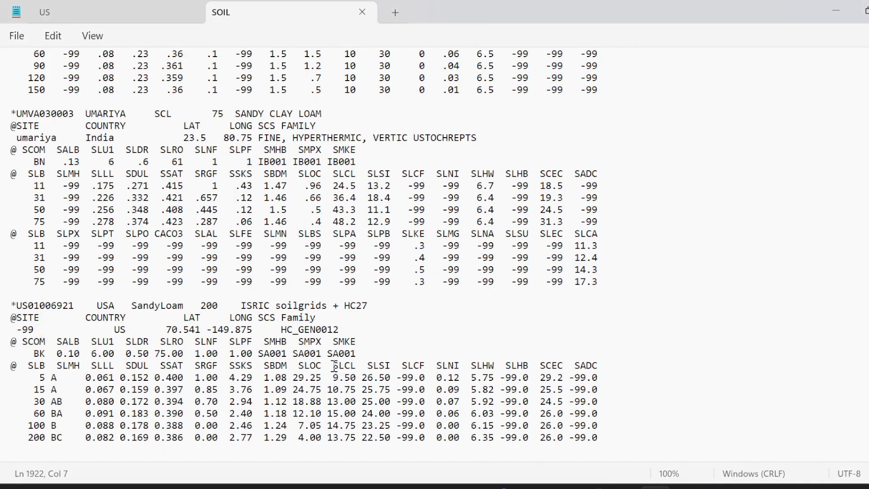
pyautogui.moveTo(334, 365); pyautogui.dragTo(357, 365)
pyautogui.click(556, 486)
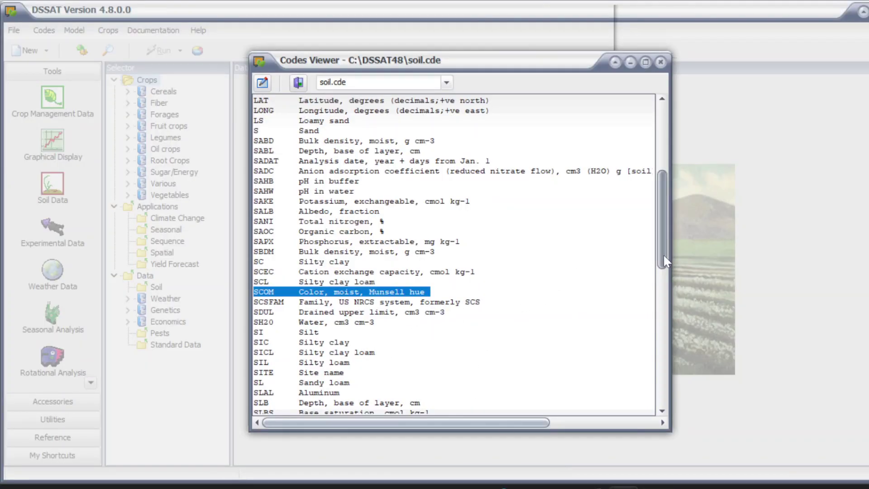
pyautogui.moveTo(664, 253); pyautogui.dragTo(661, 300)
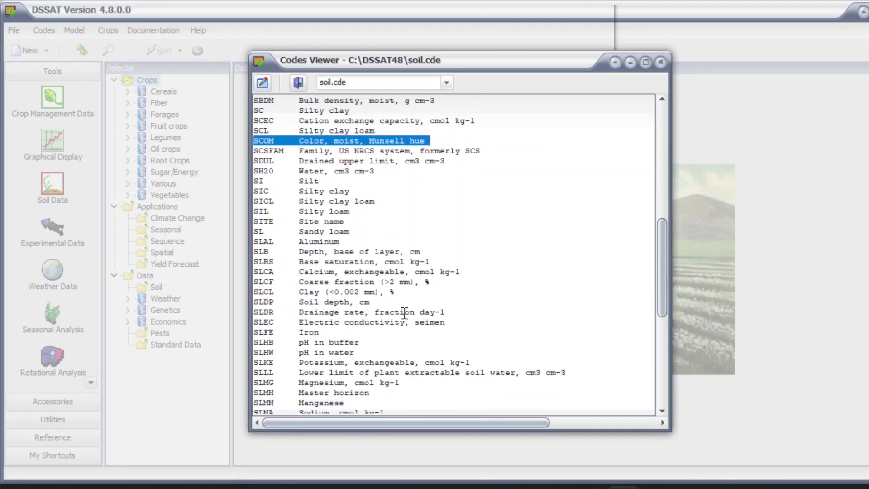
pyautogui.moveTo(260, 291); pyautogui.dragTo(400, 294)
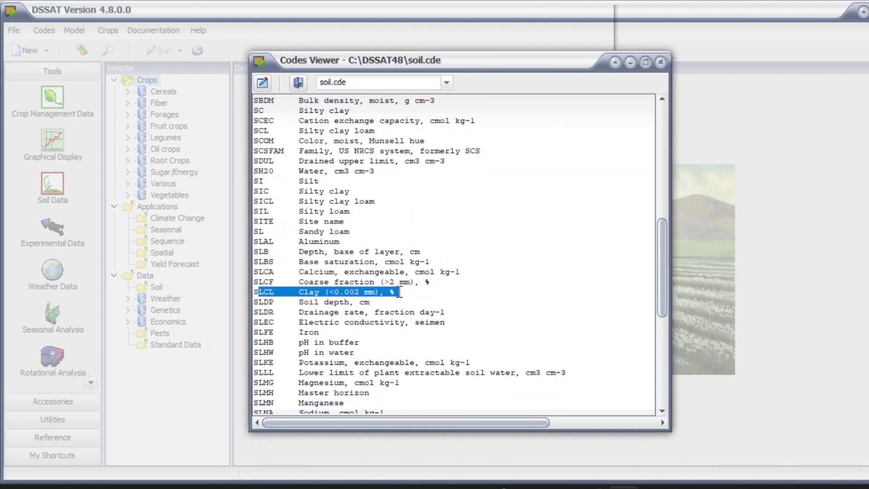
# Close the Codes Viewer and load BRPI0202.MZX from Cereals > Maize into XBuild, accepting the refresh warning
pyautogui.click(660, 64)
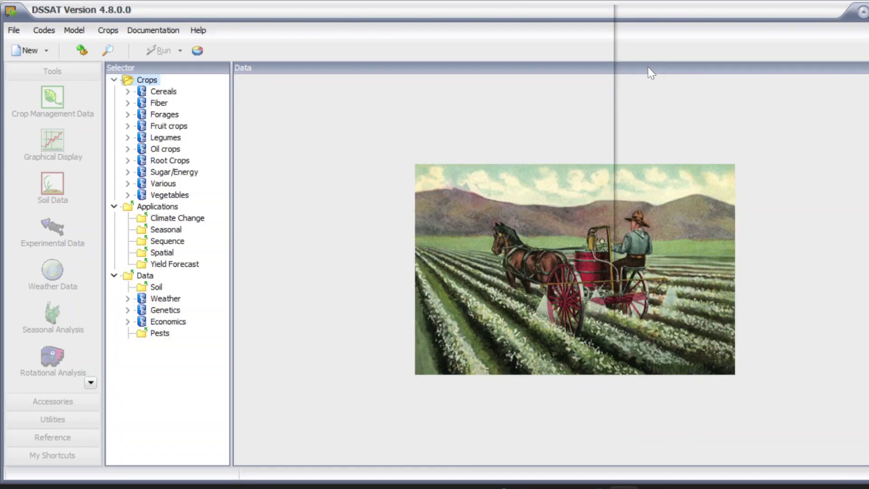
pyautogui.click(128, 91)
pyautogui.click(162, 104)
pyautogui.click(168, 129)
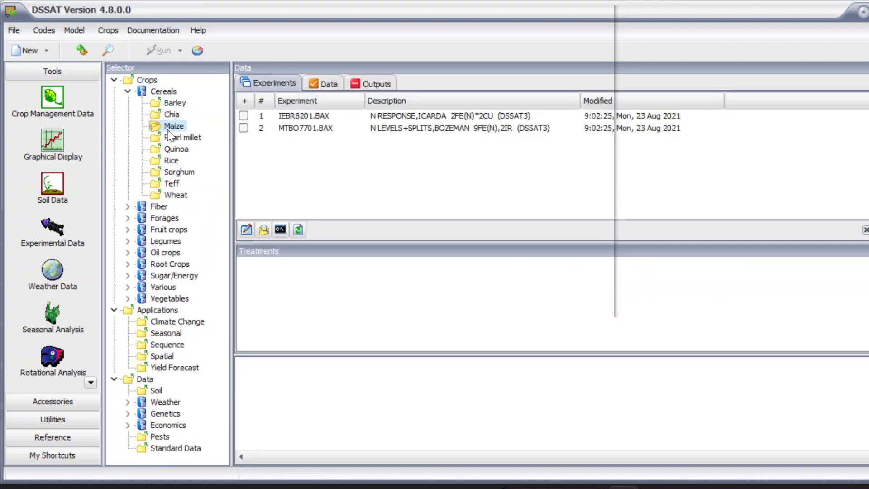
pyautogui.click(244, 116)
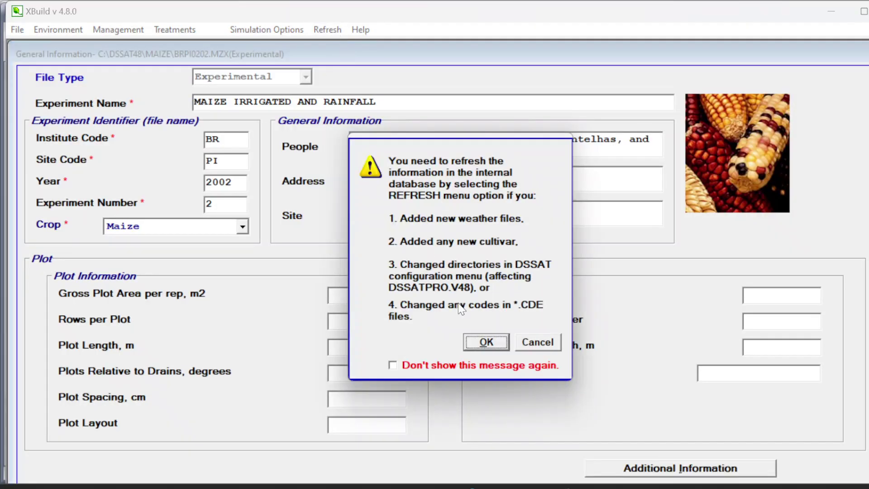
pyautogui.click(481, 343)
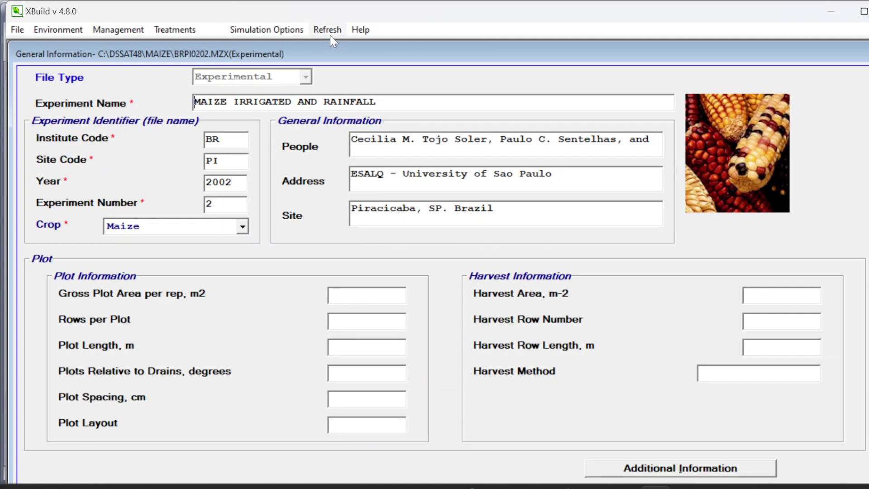
pyautogui.click(52, 36)
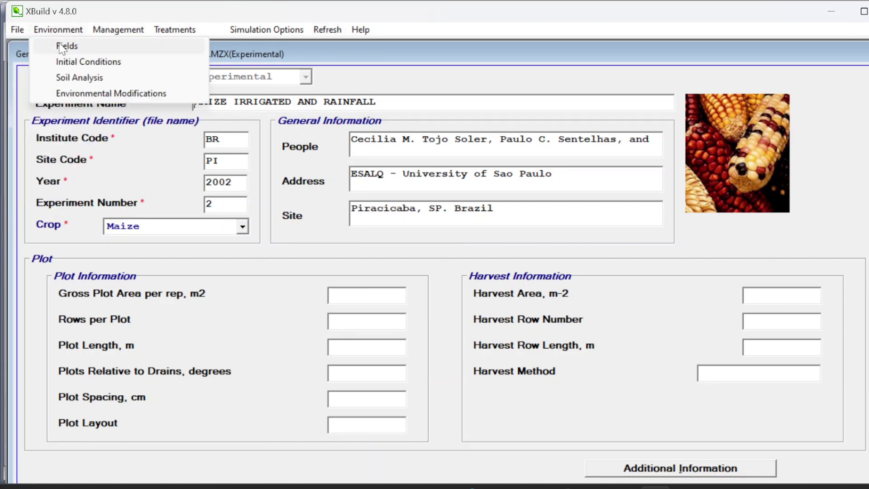
pyautogui.click(61, 45)
pyautogui.click(655, 487)
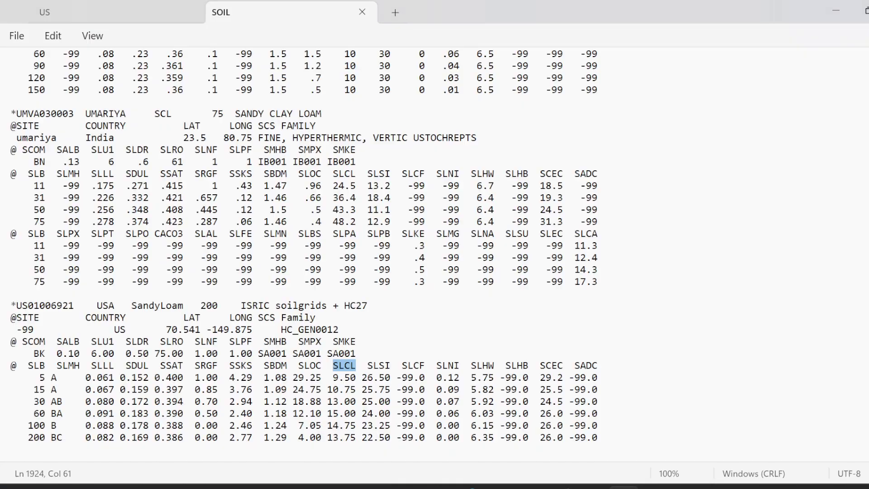
pyautogui.moveTo(17, 306); pyautogui.dragTo(59, 311)
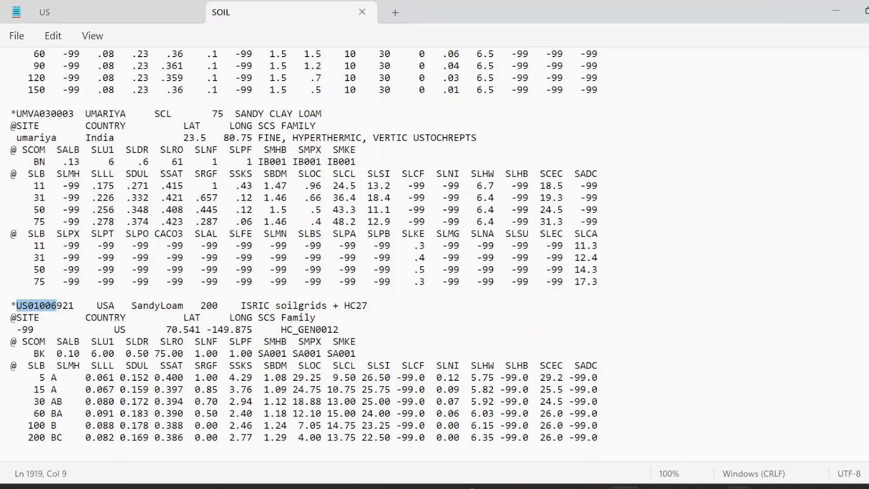
pyautogui.moveTo(655, 487)
pyautogui.click(616, 426)
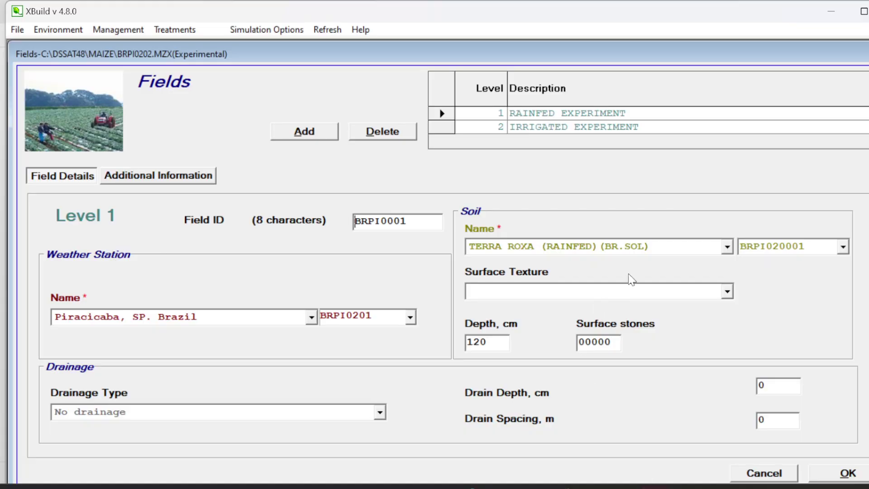
pyautogui.click(645, 245)
pyautogui.press('u')
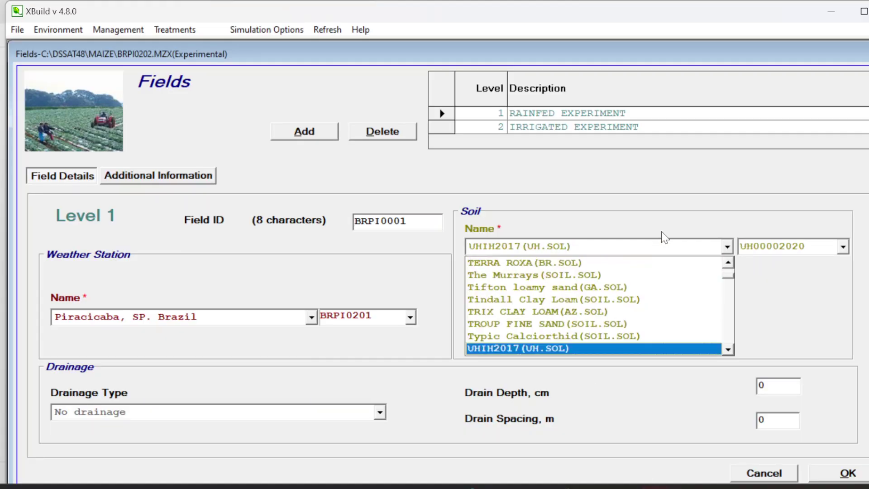
pyautogui.click(728, 349)
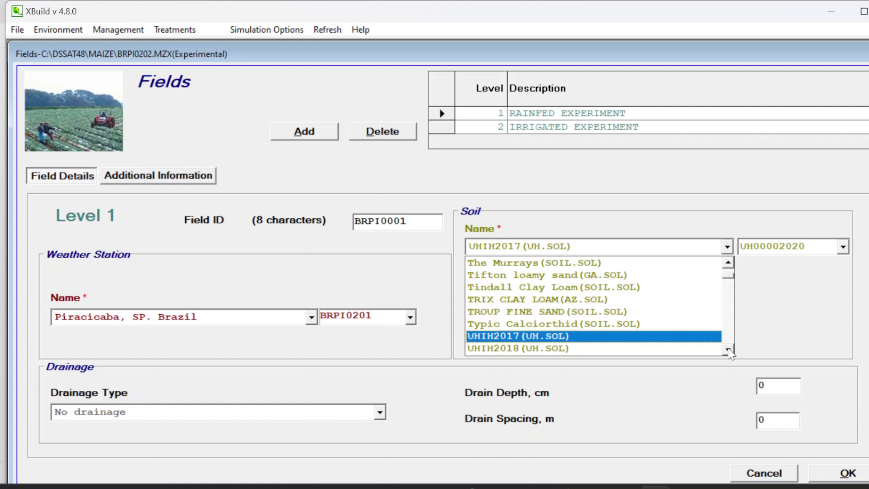
pyautogui.click(727, 349)
pyautogui.click(728, 349)
pyautogui.click(728, 349)
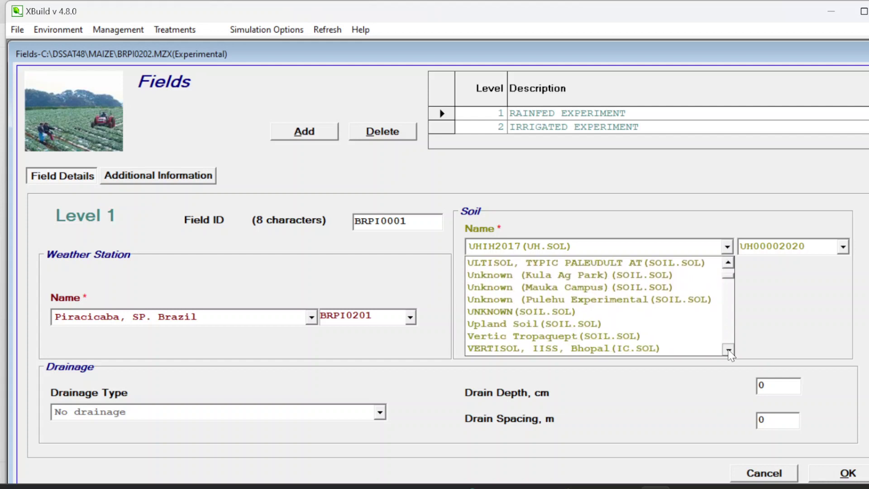
pyautogui.click(727, 349)
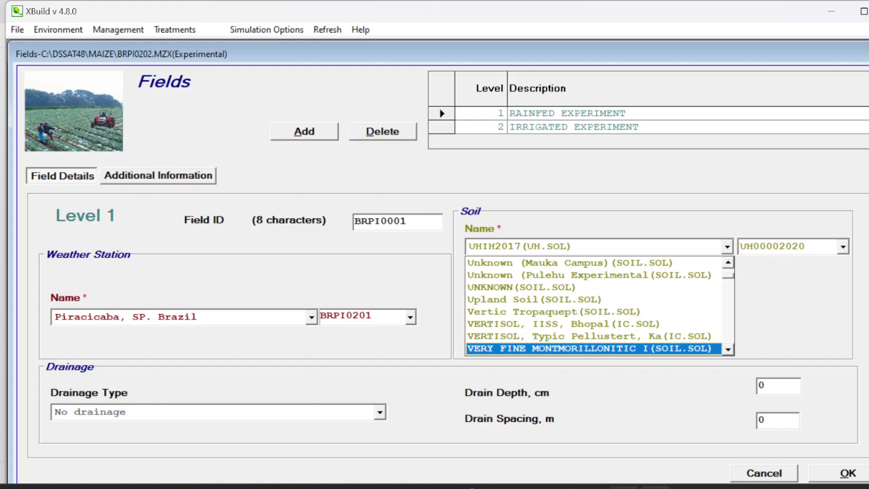
pyautogui.click(623, 488)
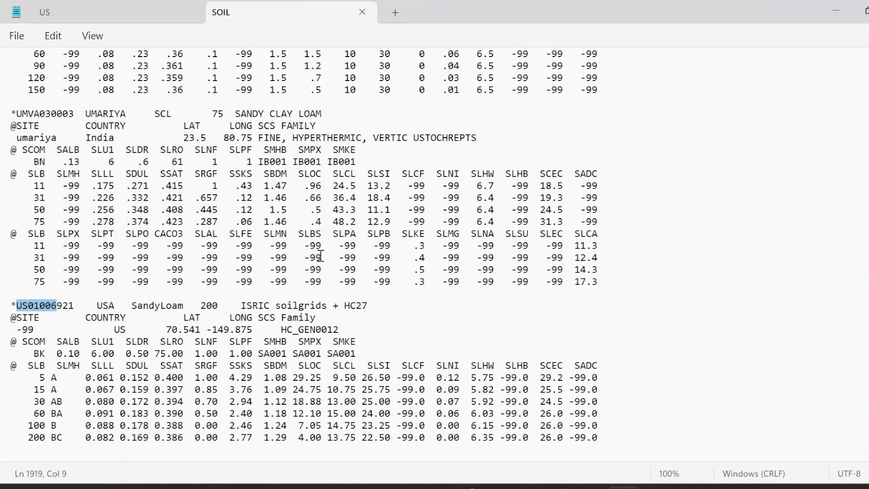
pyautogui.scroll(5, 321, 256)
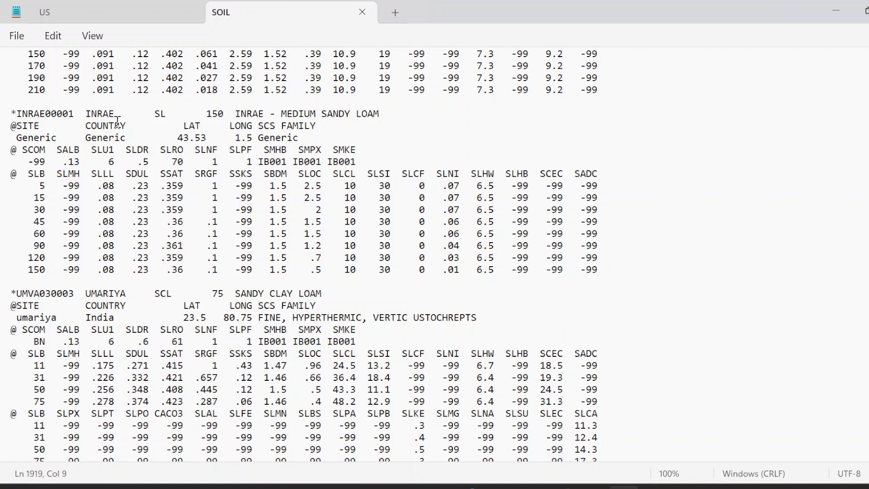
pyautogui.scroll(-4, 172, 273)
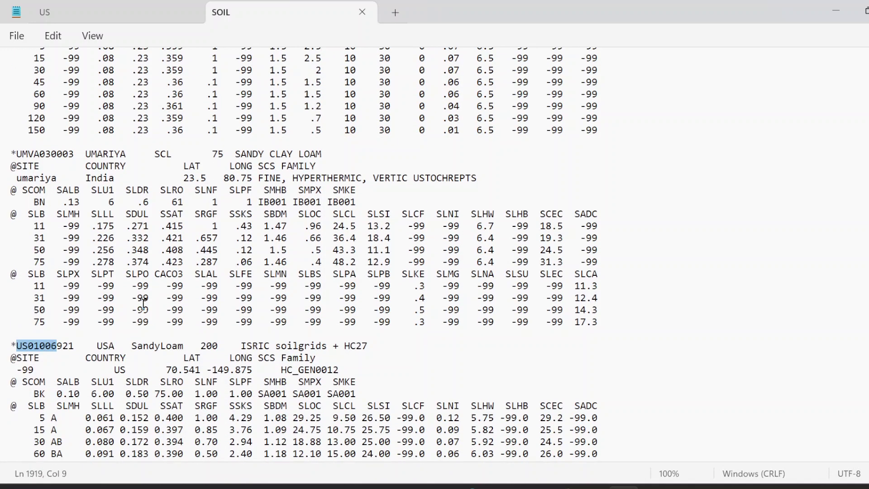
pyautogui.moveTo(96, 344); pyautogui.dragTo(122, 346)
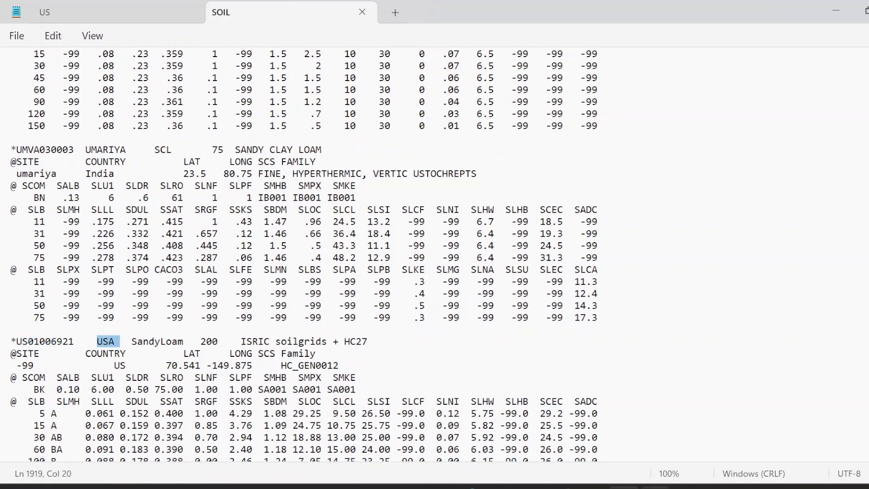
pyautogui.hotkey('alt', 'Tab')
# Choose VERY FINE MONTMORILLONITIC I from the Soil Name dropdown
pyautogui.click(558, 246)
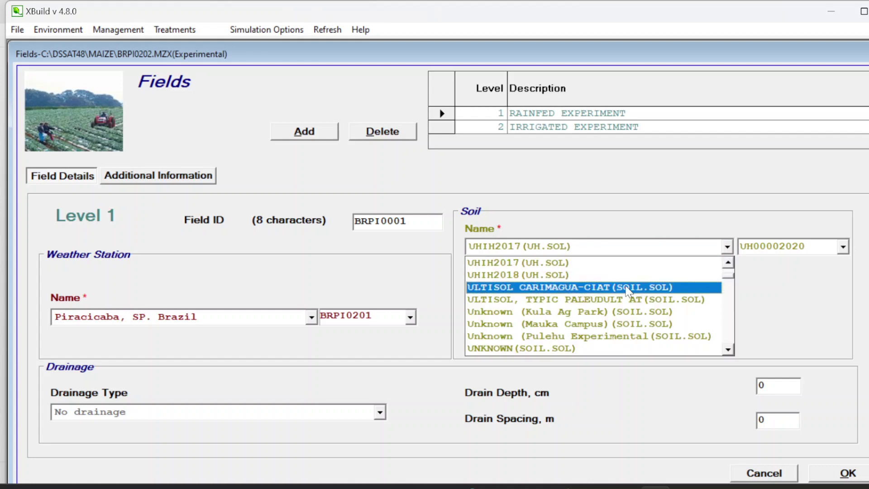
pyautogui.click(728, 349)
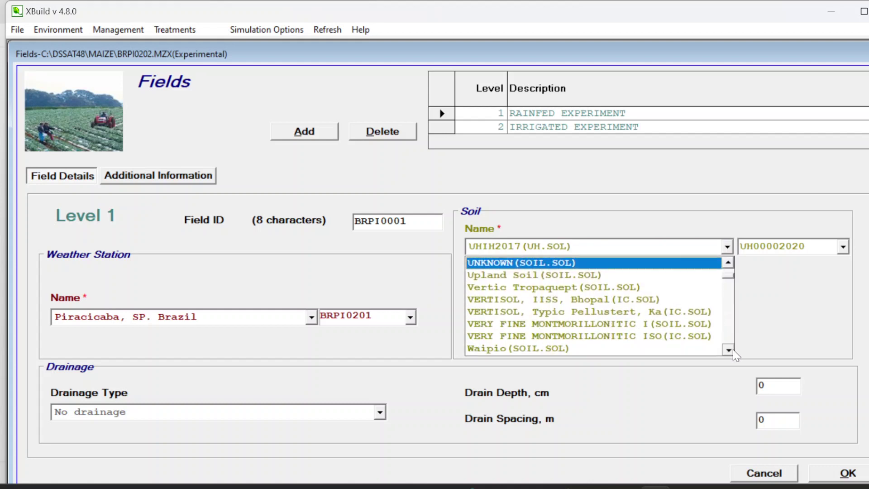
pyautogui.click(707, 324)
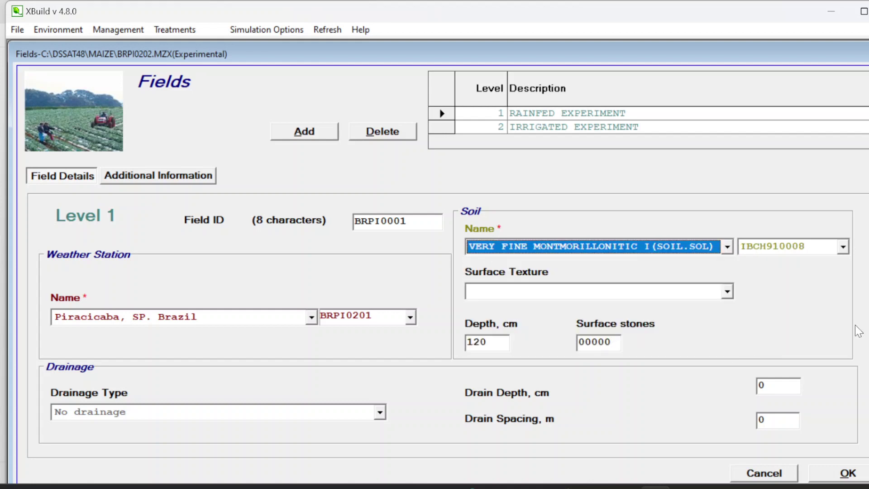
# In the SOIL file, undo the stray character before soilgrids and select the end of ISRIC
pyautogui.hotkey('alt', 'Tab')
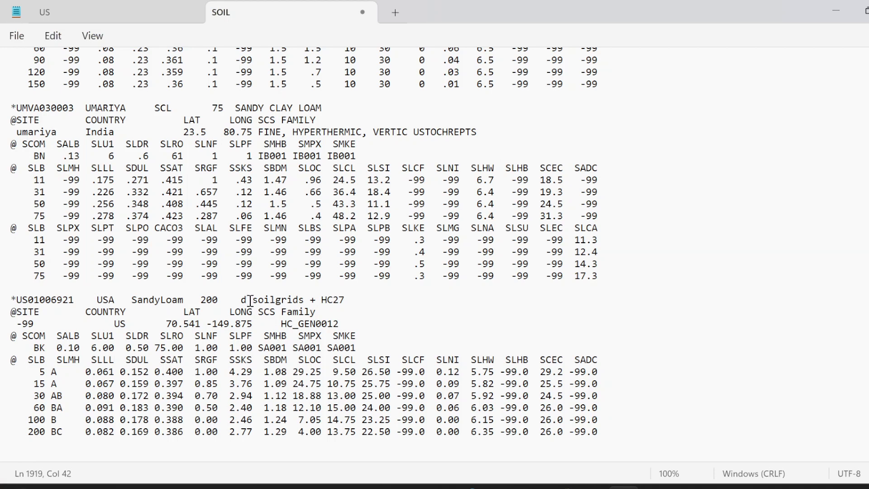
pyautogui.hotkey('ctrl', 'z')
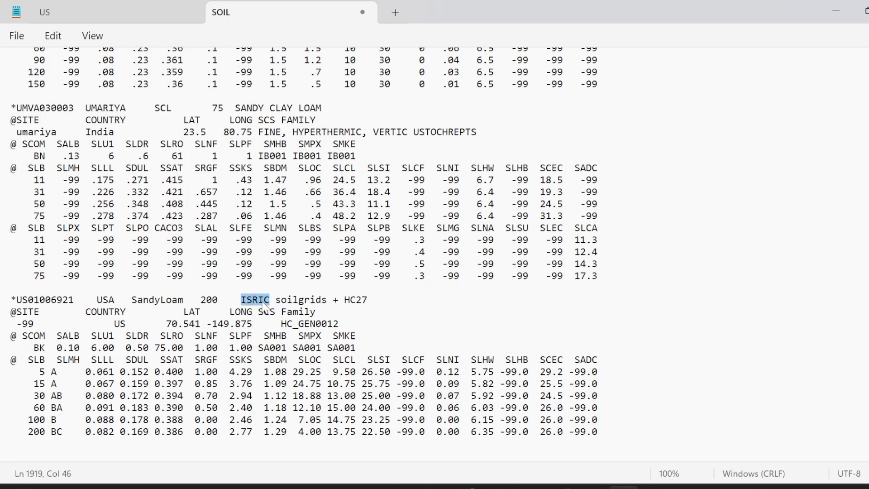
pyautogui.click(266, 300)
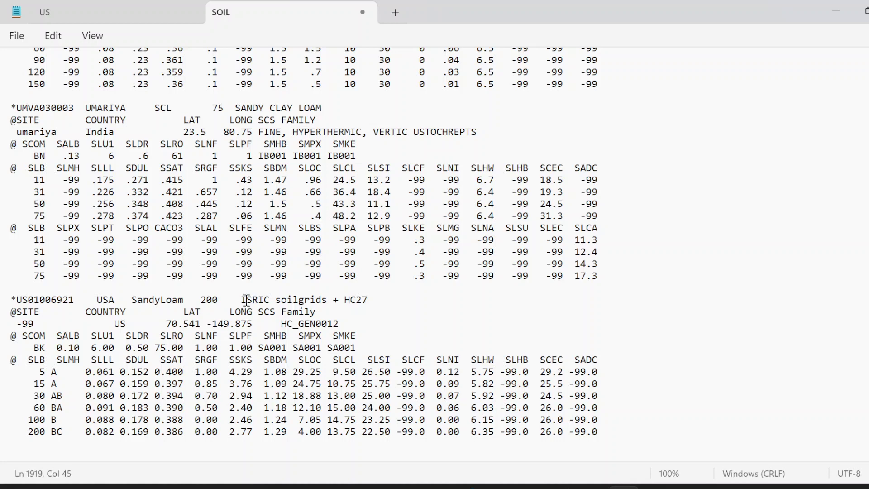
pyautogui.moveTo(244, 300); pyautogui.dragTo(270, 299)
# Browse the Soil Name list for soils starting with I, then highlight SANDY CLAY LOAM on the UMARIYA header
pyautogui.click(634, 426)
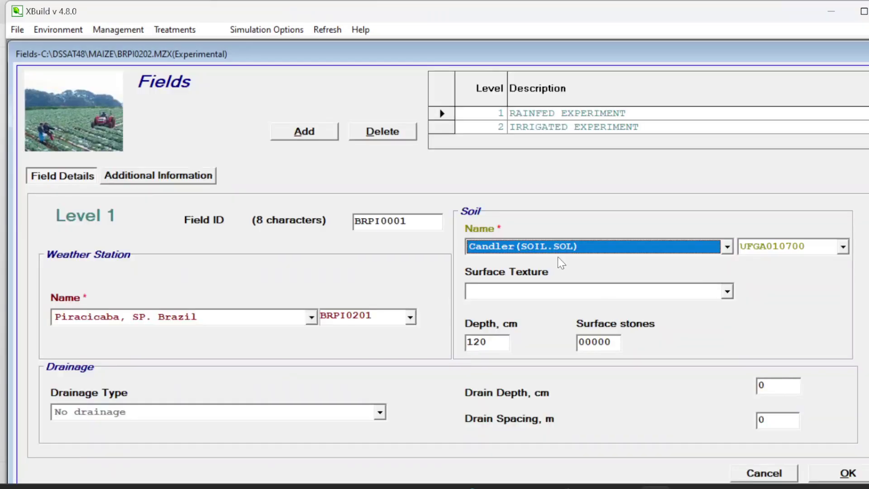
pyautogui.click(555, 248)
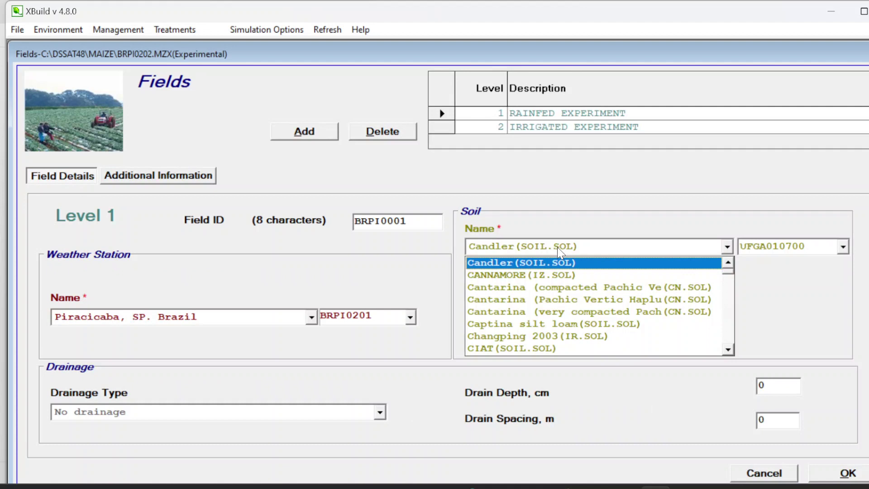
pyautogui.press('i')
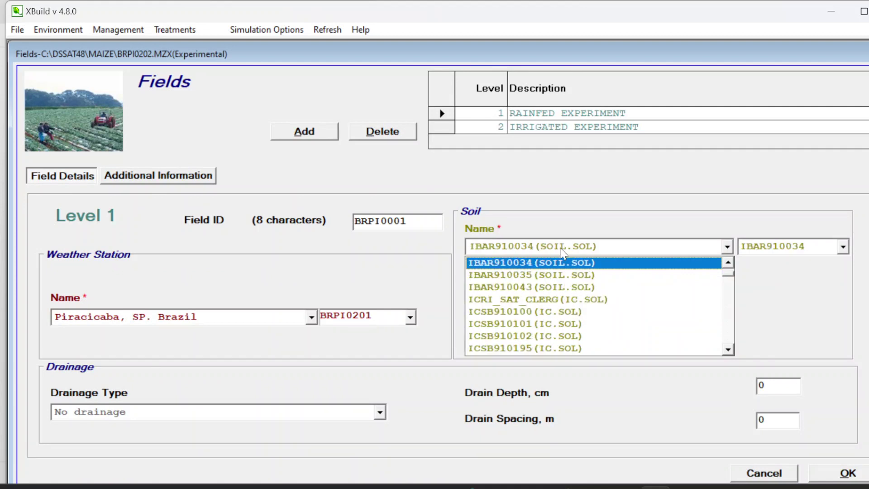
pyautogui.click(727, 350)
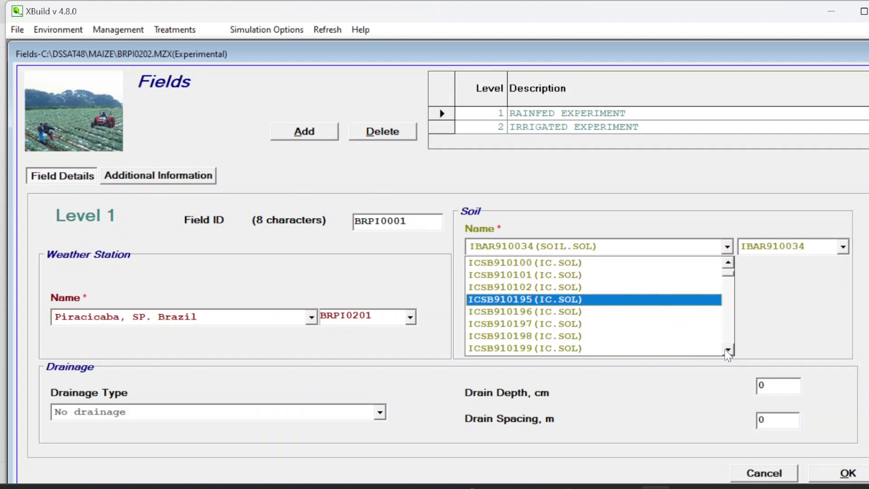
pyautogui.moveTo(728, 350); pyautogui.dragTo(727, 353)
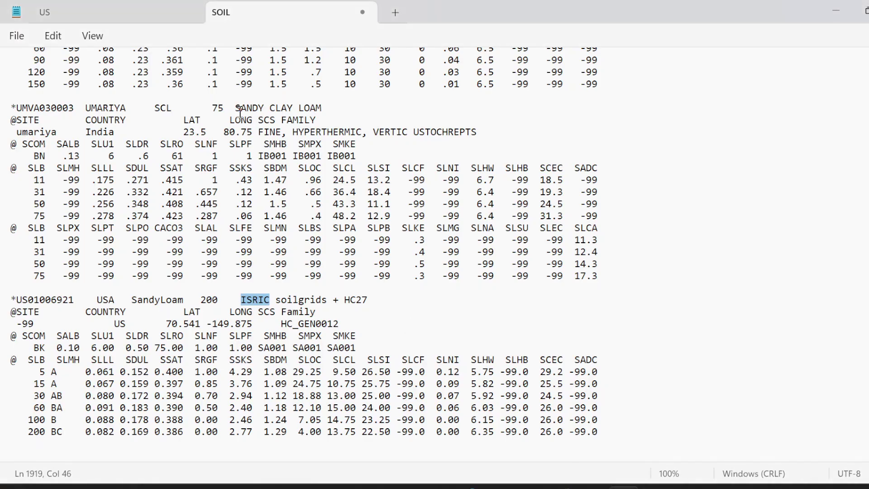
pyautogui.moveTo(237, 108); pyautogui.dragTo(310, 108)
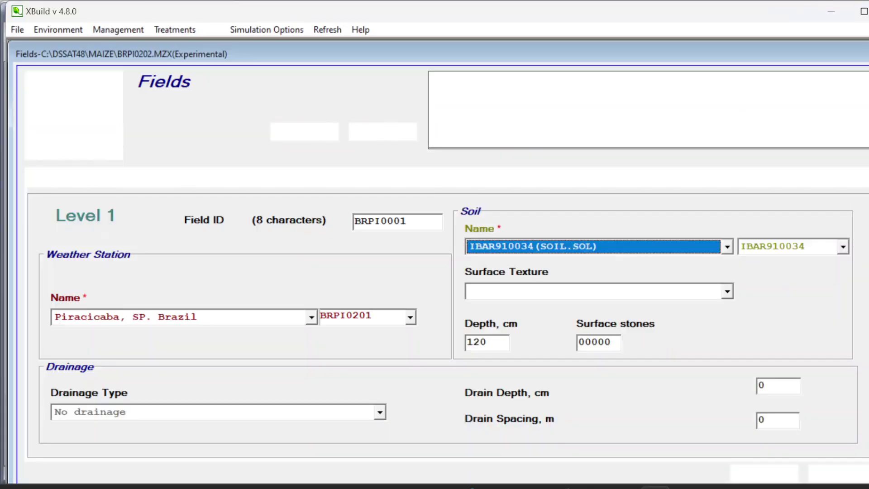
# Select SANDY CLAY LOAM (SOIL.SOL) as the field's soil from the Soil Name dropdown
pyautogui.click(549, 247)
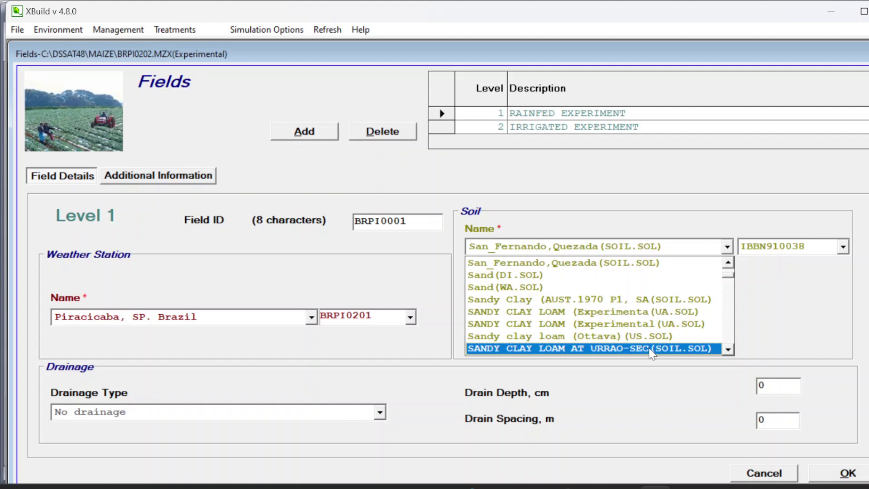
pyautogui.click(711, 353)
pyautogui.click(727, 246)
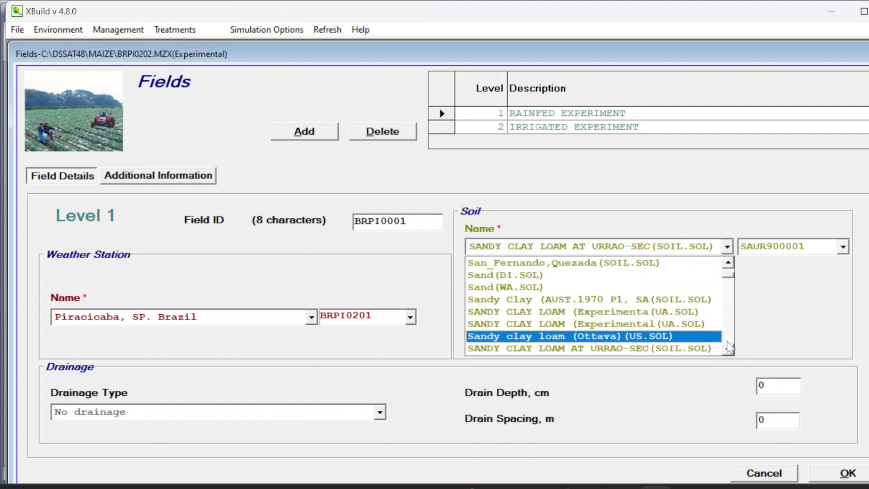
pyautogui.click(729, 351)
pyautogui.click(675, 349)
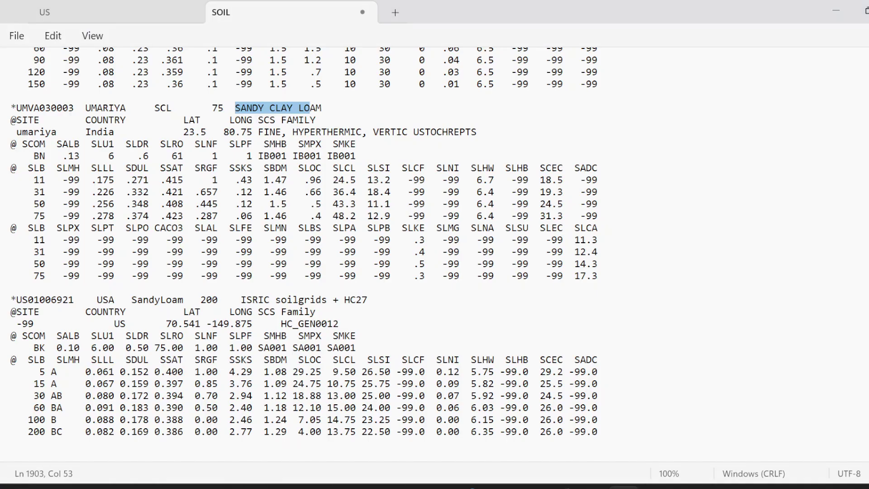
# Compare with the SOIL file's US01006921 header, checking its ISRIC source, profile ID and SandyLoam texture
pyautogui.click(274, 284)
pyautogui.moveTo(239, 299); pyautogui.dragTo(270, 300)
pyautogui.moveTo(79, 301); pyautogui.dragTo(17, 300)
pyautogui.moveTo(92, 295); pyautogui.dragTo(185, 303)
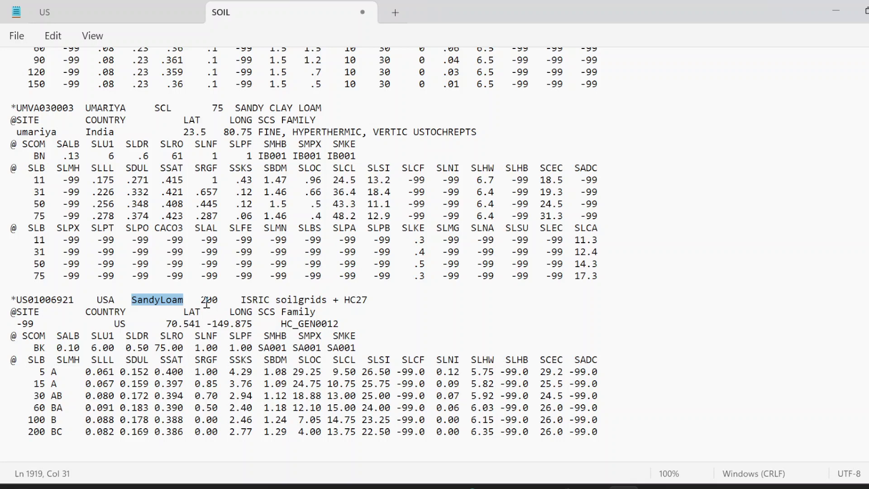
pyautogui.moveTo(241, 300); pyautogui.dragTo(378, 300)
pyautogui.hotkey('alt', 'Tab')
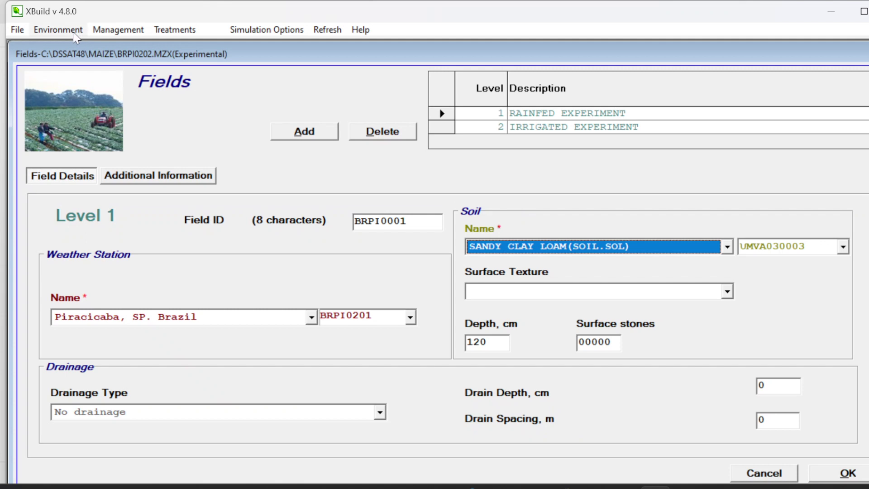
pyautogui.click(58, 29)
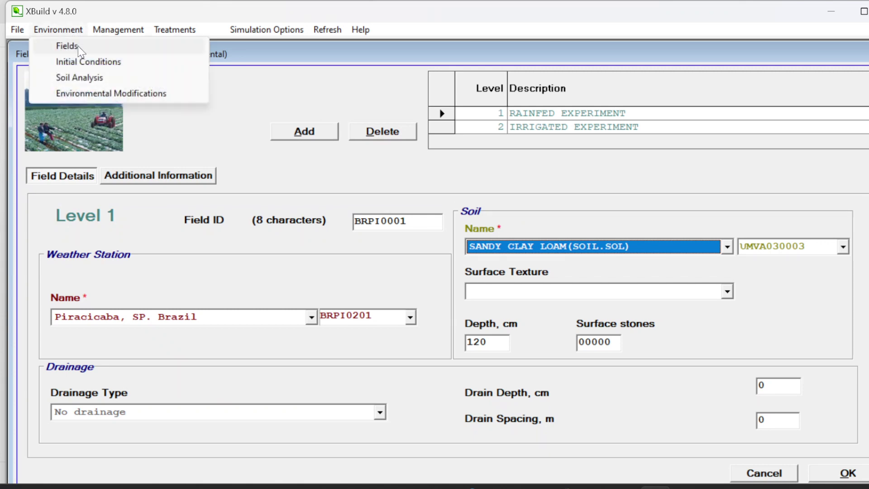
pyautogui.click(78, 46)
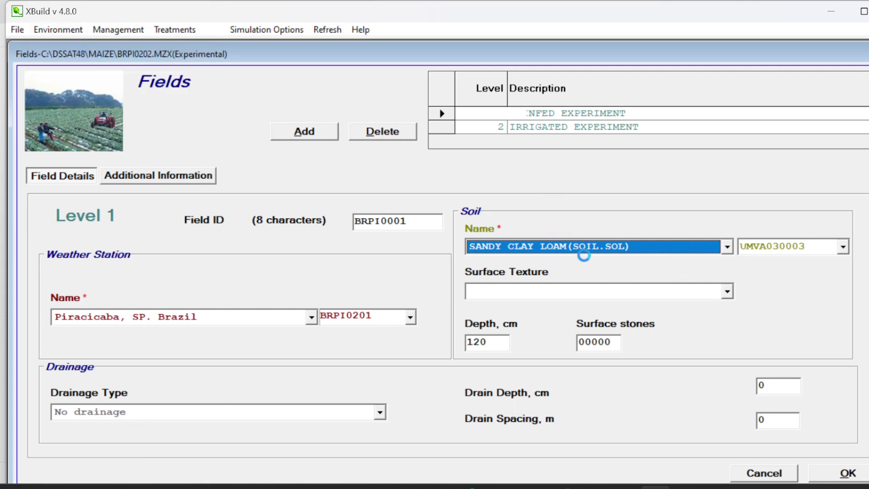